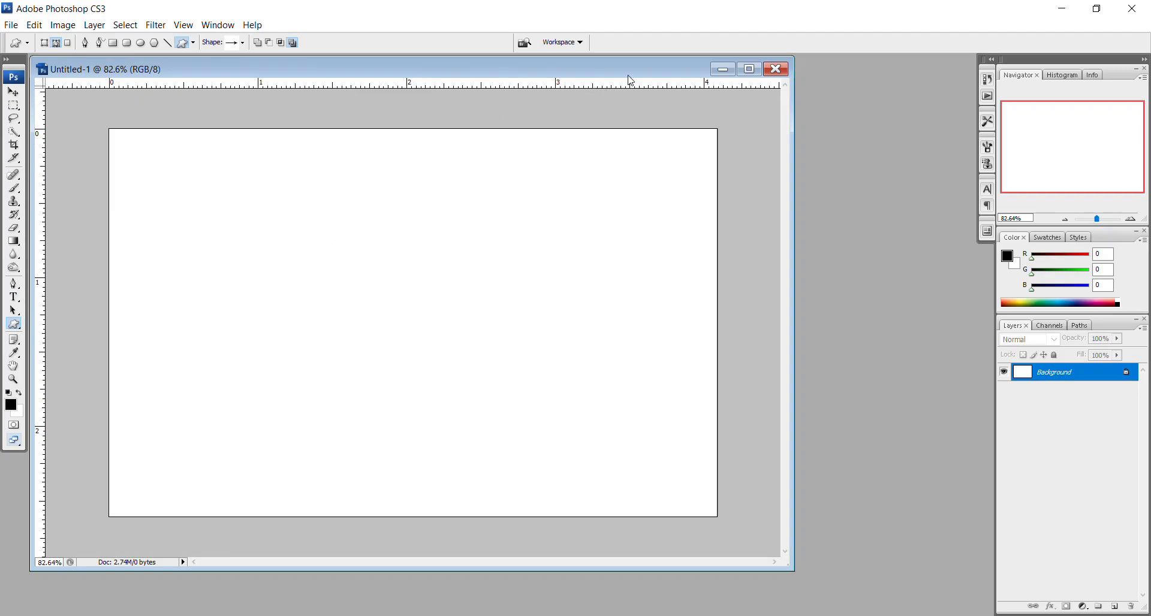
# Maximize the blank Untitled-1 document window and activate the Custom Shape Tool.
pyautogui.moveTo(660, 70); pyautogui.dragTo(725, 78)
pyautogui.click(814, 76)
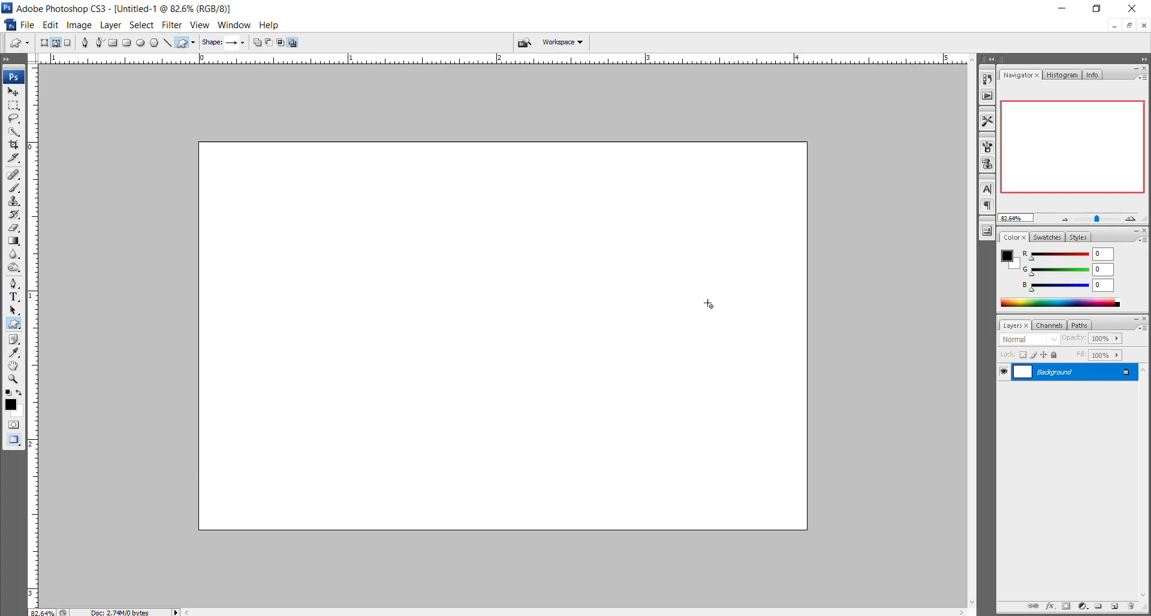
pyautogui.press('v')
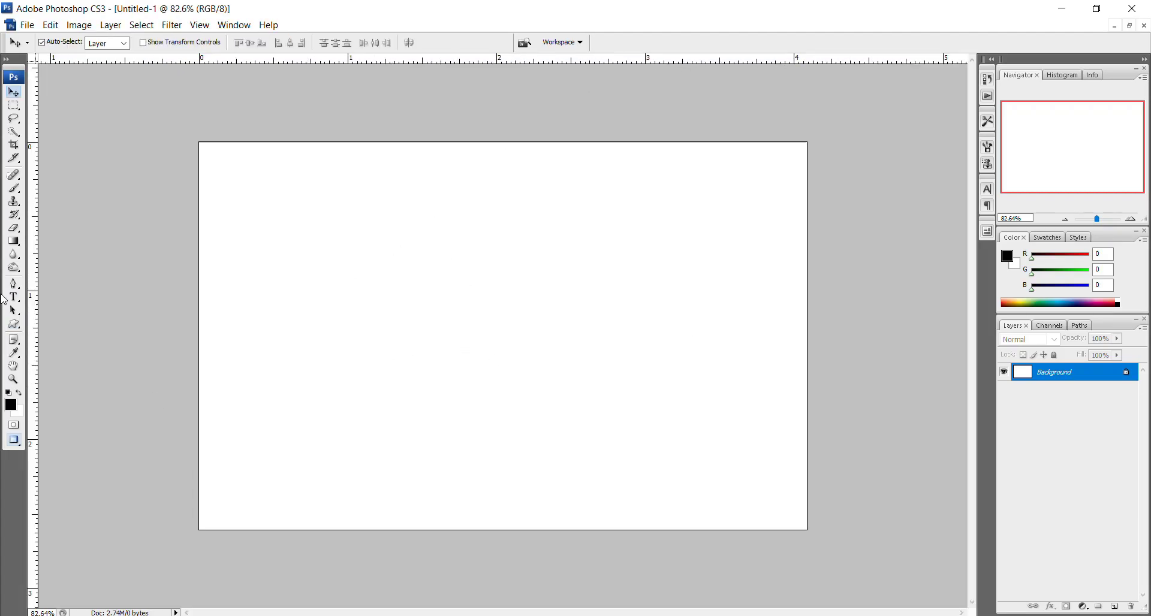
pyautogui.click(12, 326)
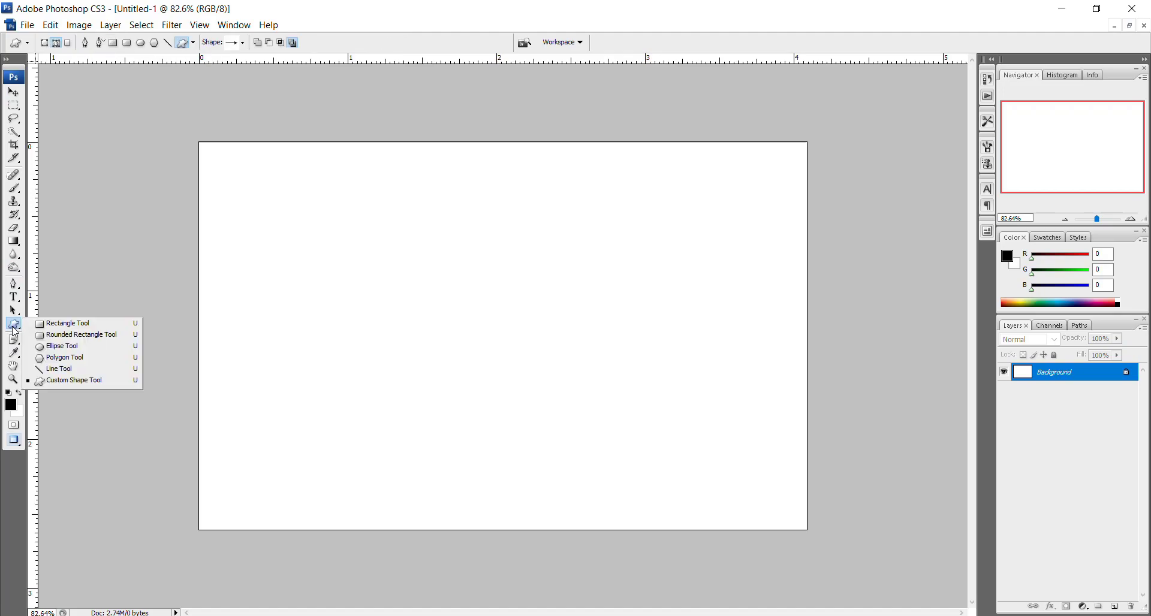
pyautogui.click(80, 387)
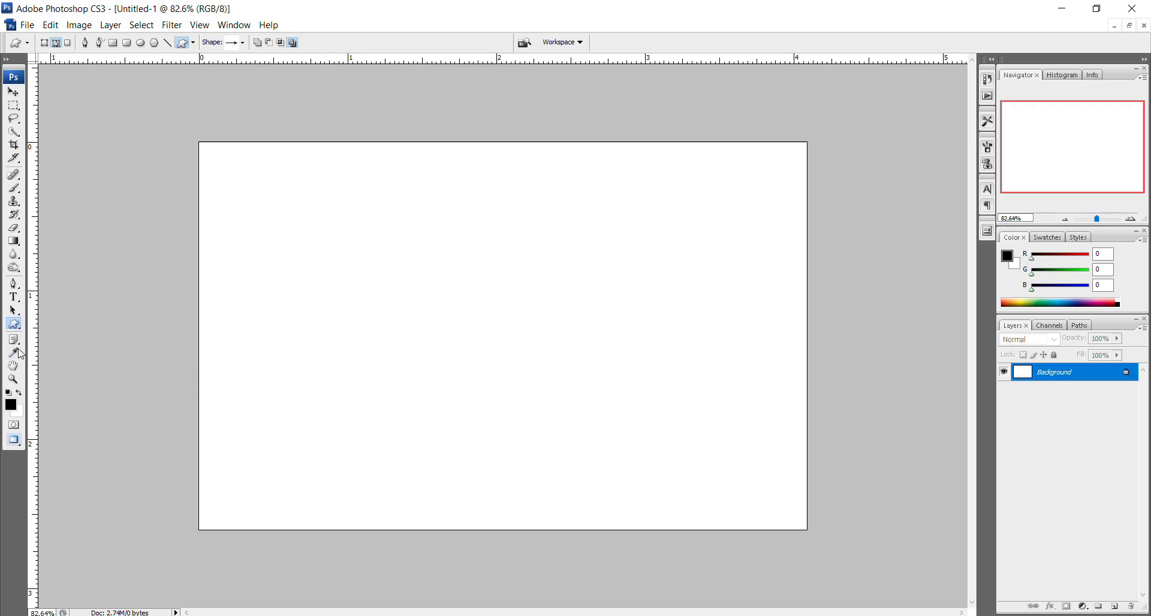
# Load the custom shapes file from the desktop folder "10000+ Shapes Collection Pack By Urdu Touch" into the shape picker.
pyautogui.rightClick(363, 257)
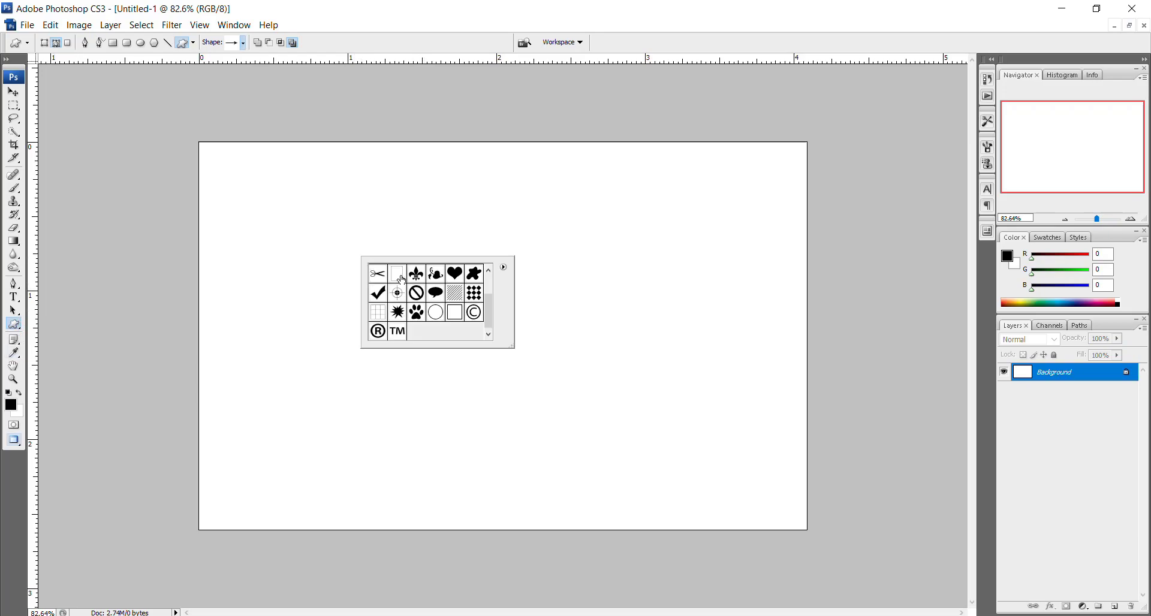
pyautogui.moveTo(489, 306)
pyautogui.mouseDown()
pyautogui.moveTo(488, 270)
pyautogui.moveTo(493, 327)
pyautogui.mouseUp()
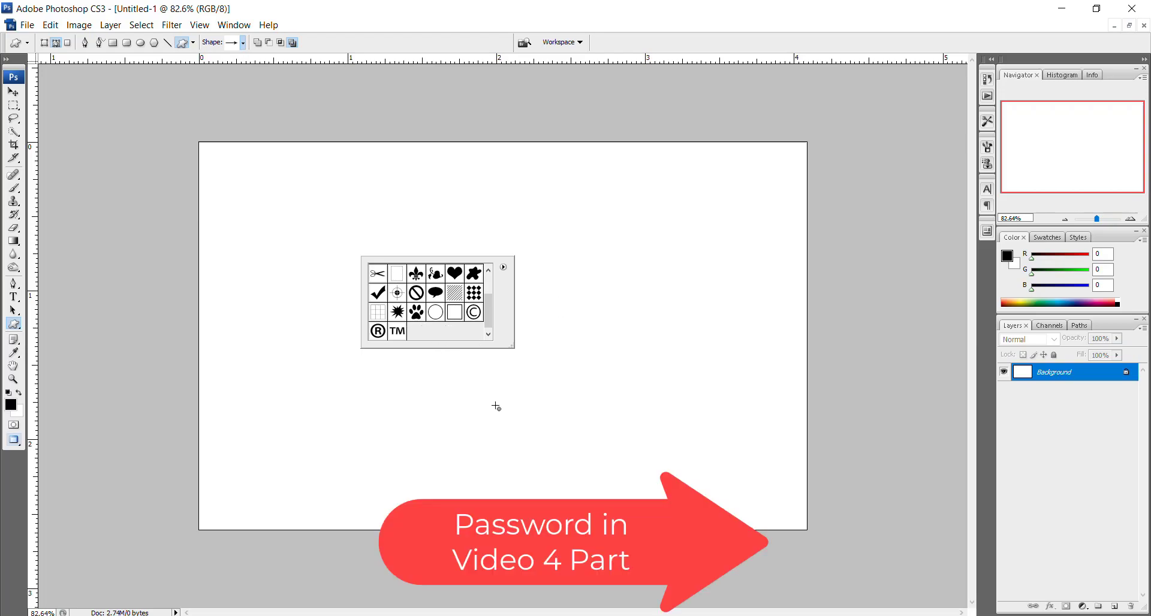
pyautogui.click(504, 268)
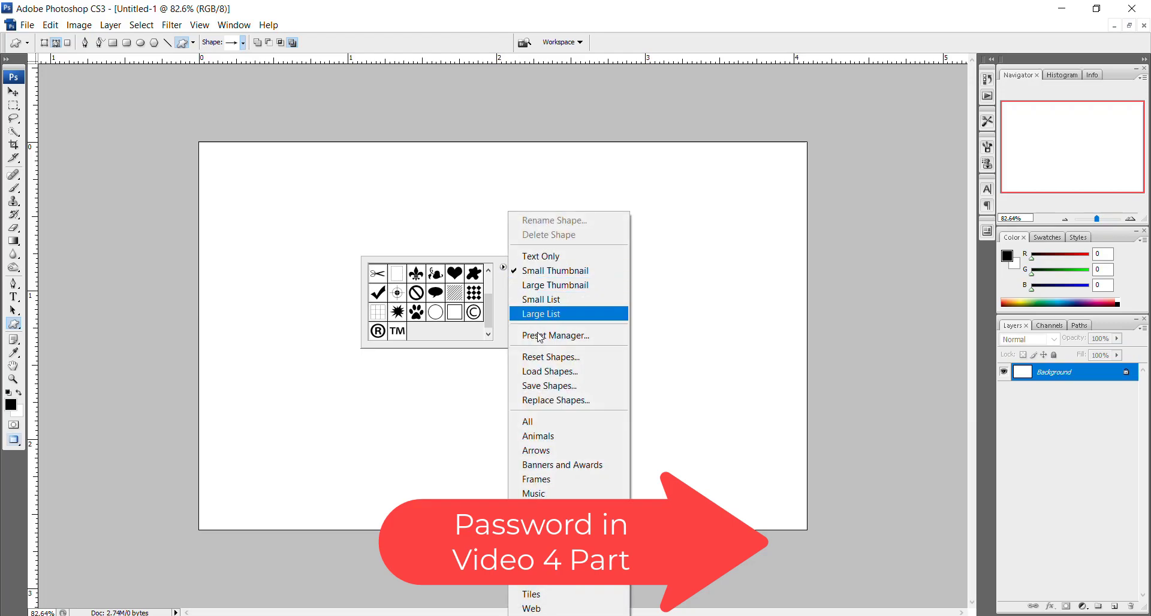
pyautogui.click(543, 373)
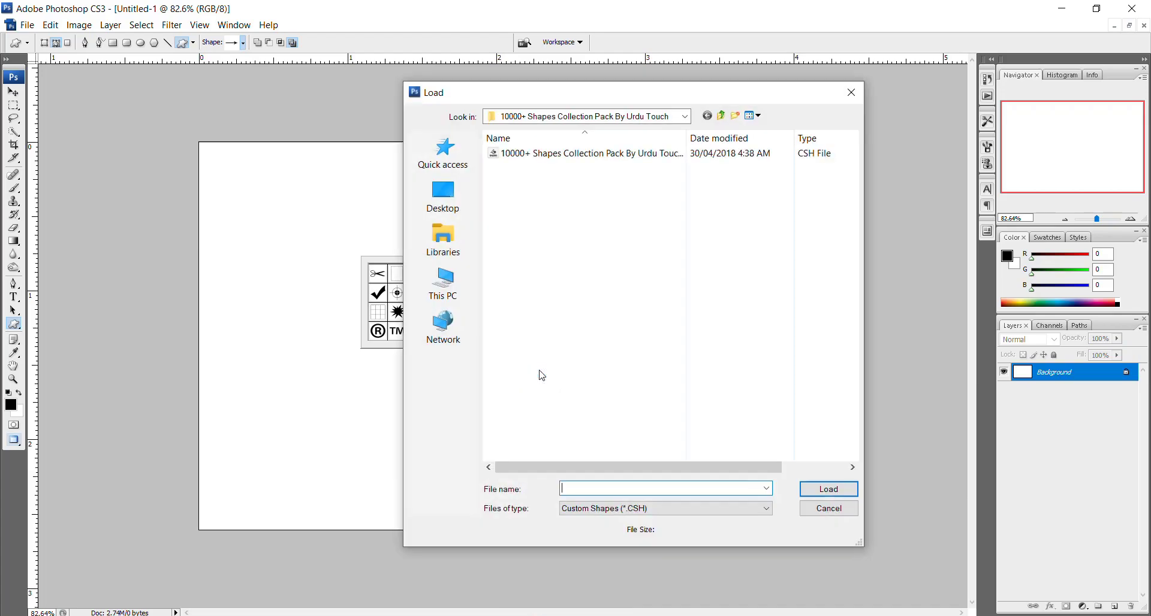
pyautogui.click(456, 204)
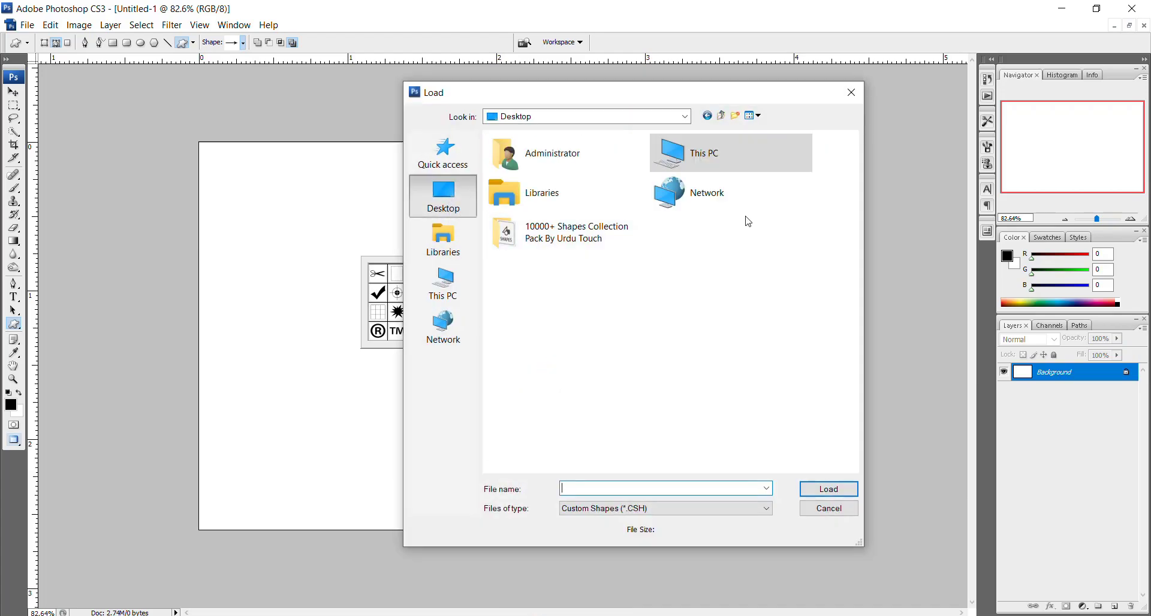
pyautogui.doubleClick(560, 239)
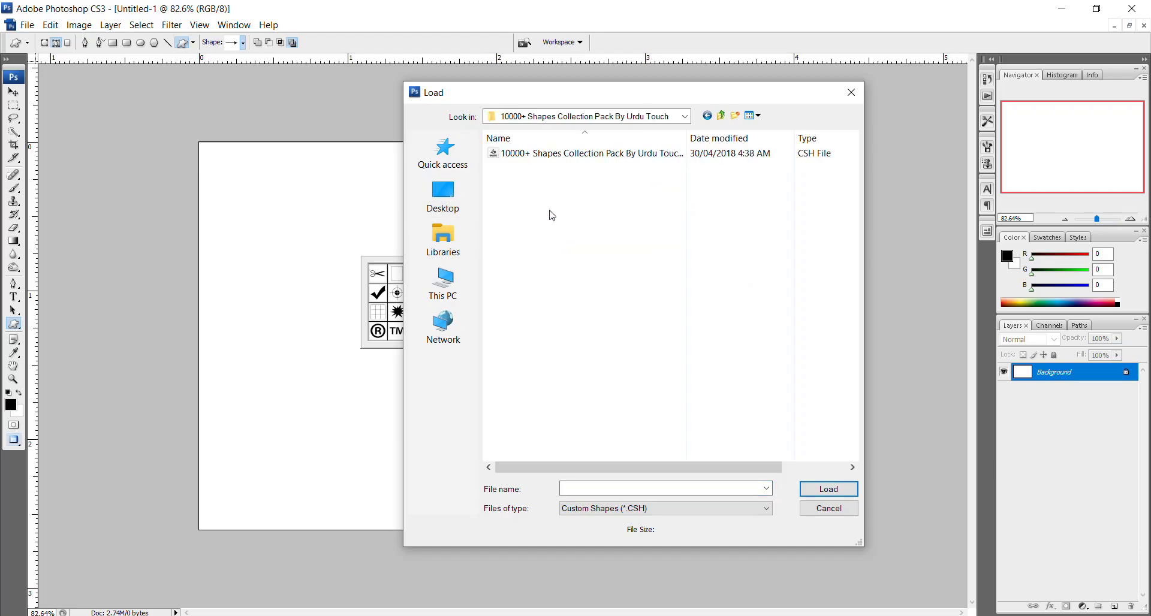
pyautogui.doubleClick(557, 155)
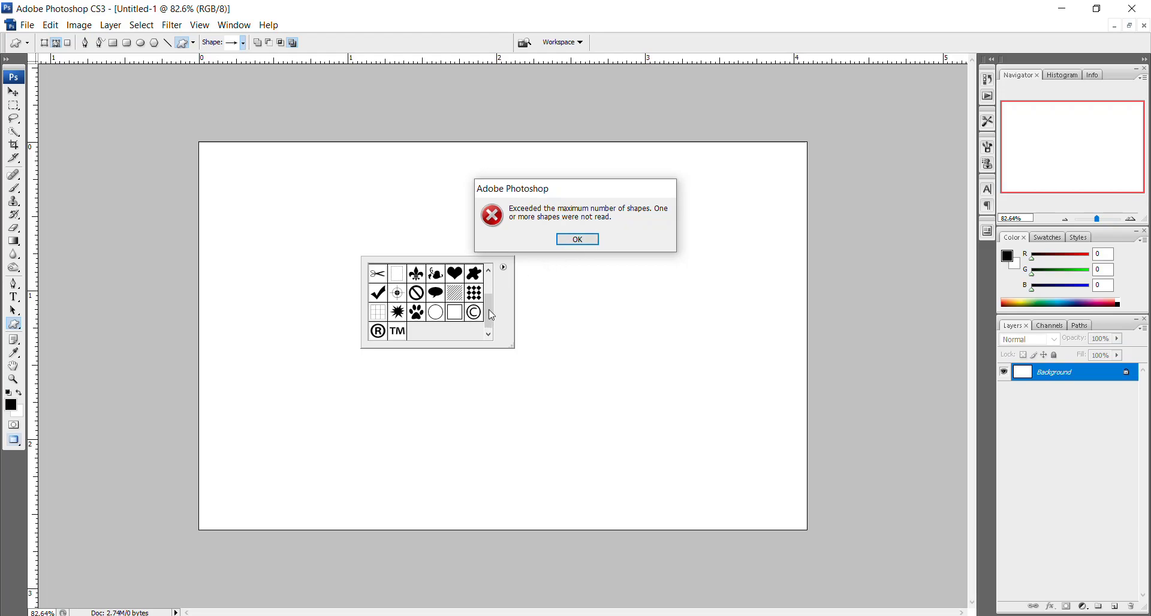
pyautogui.click(576, 241)
# Pick the five-petal flower from the end of the loaded shapes and draw it as a path in the canvas's upper right area.
pyautogui.moveTo(492, 289); pyautogui.dragTo(491, 327)
pyautogui.click(400, 333)
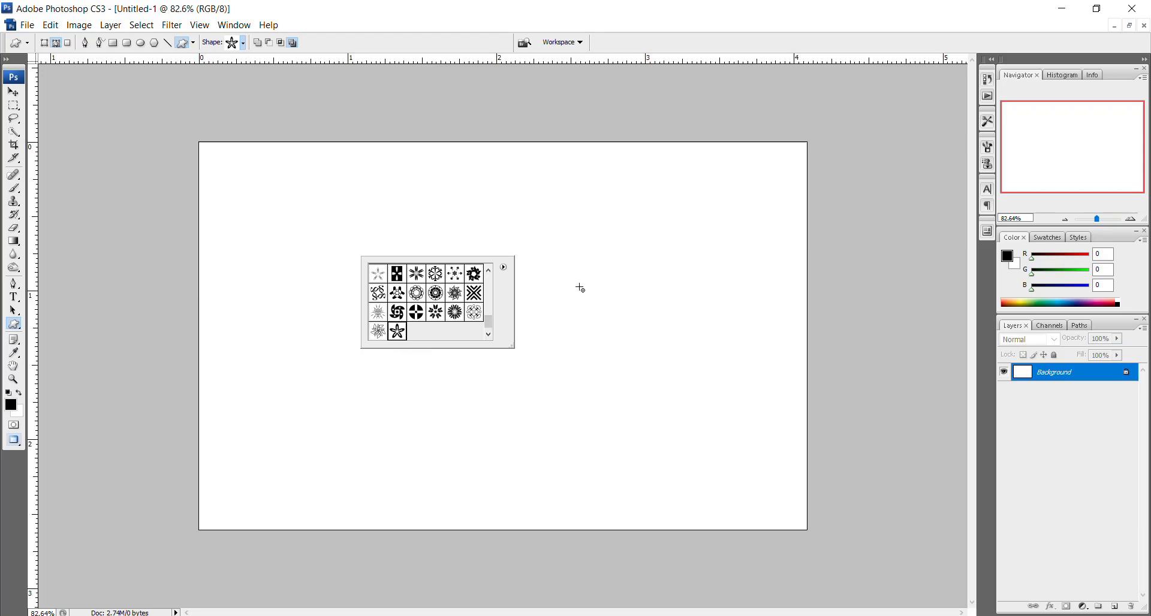
pyautogui.click(563, 208)
pyautogui.moveTo(562, 208); pyautogui.dragTo(656, 320)
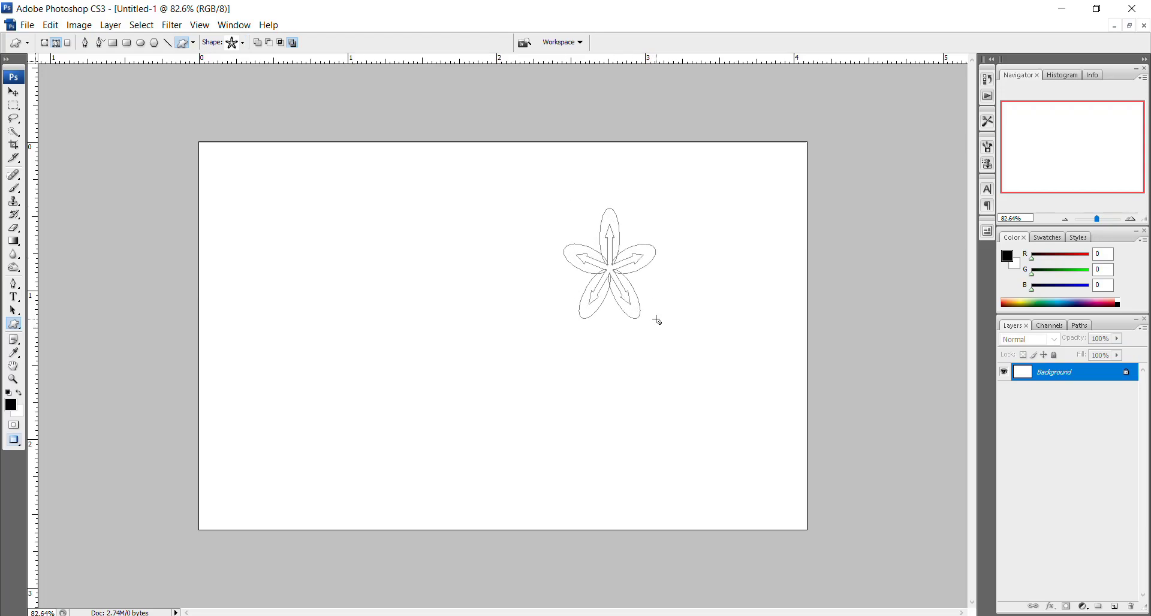
# Choose the swirling leaf-petal flower shape and draw it as a large path in the middle of the canvas.
pyautogui.rightClick(493, 346)
pyautogui.click(378, 426)
pyautogui.click(357, 221)
pyautogui.moveTo(357, 222); pyautogui.dragTo(579, 443)
# Find the sailing ship among the loaded shapes and draw it as a path in the lower right area of the canvas.
pyautogui.rightClick(264, 245)
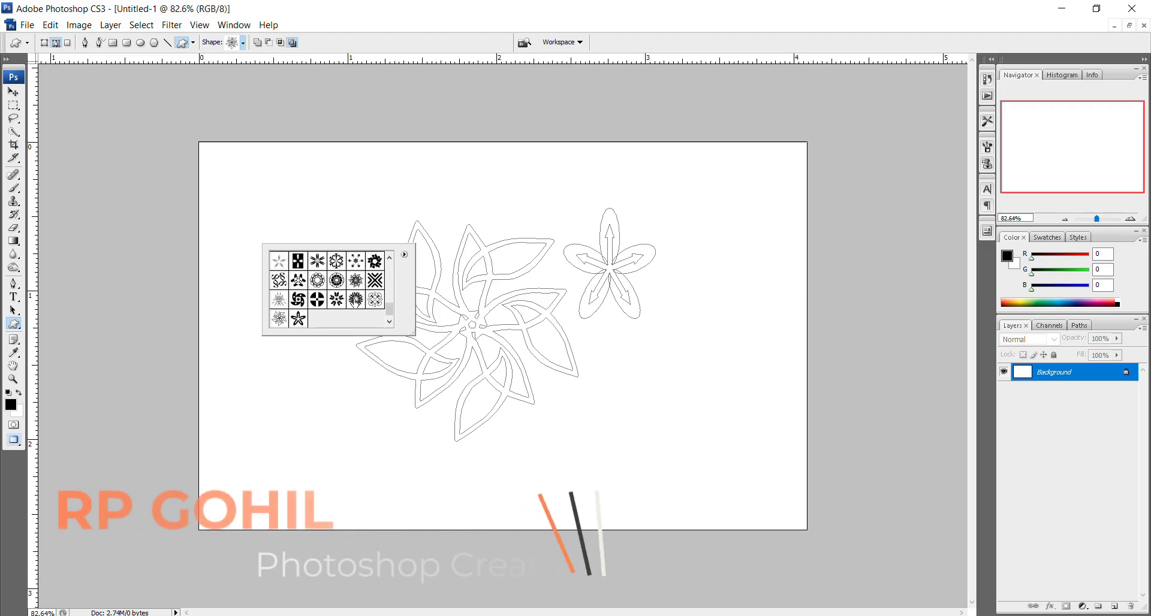
pyautogui.scroll(10, 346, 302)
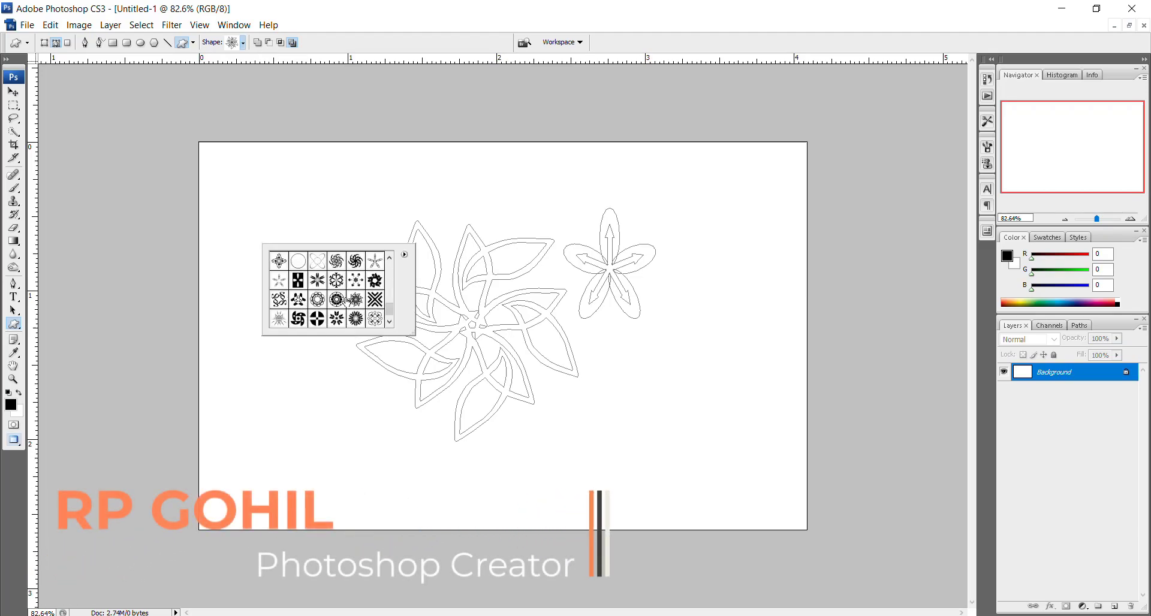
pyautogui.scroll(10, 347, 302)
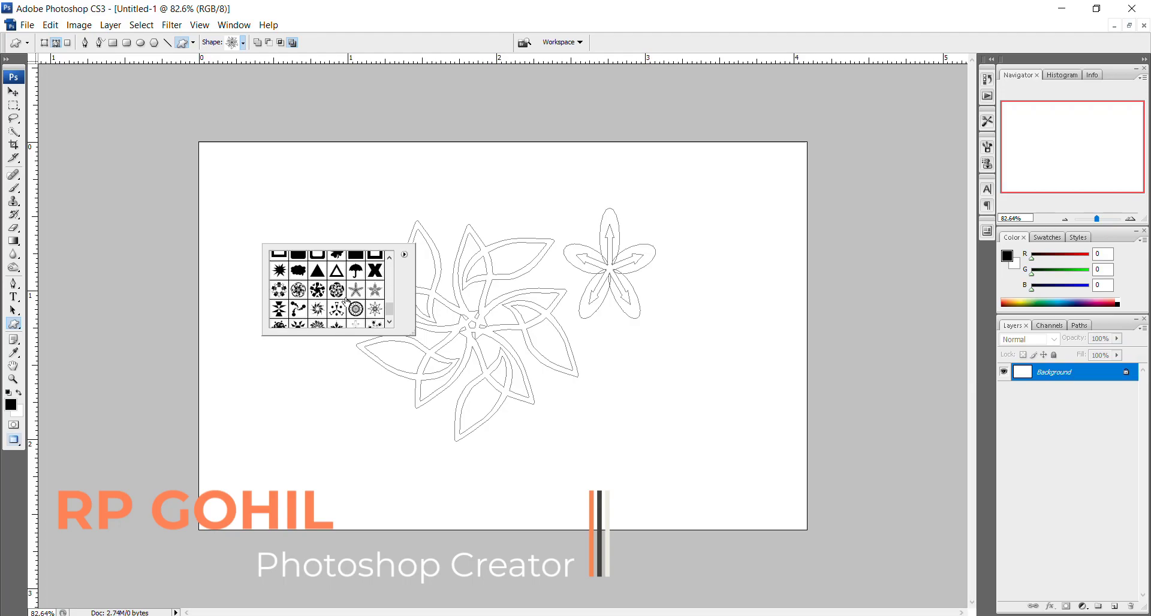
pyautogui.scroll(5, 347, 302)
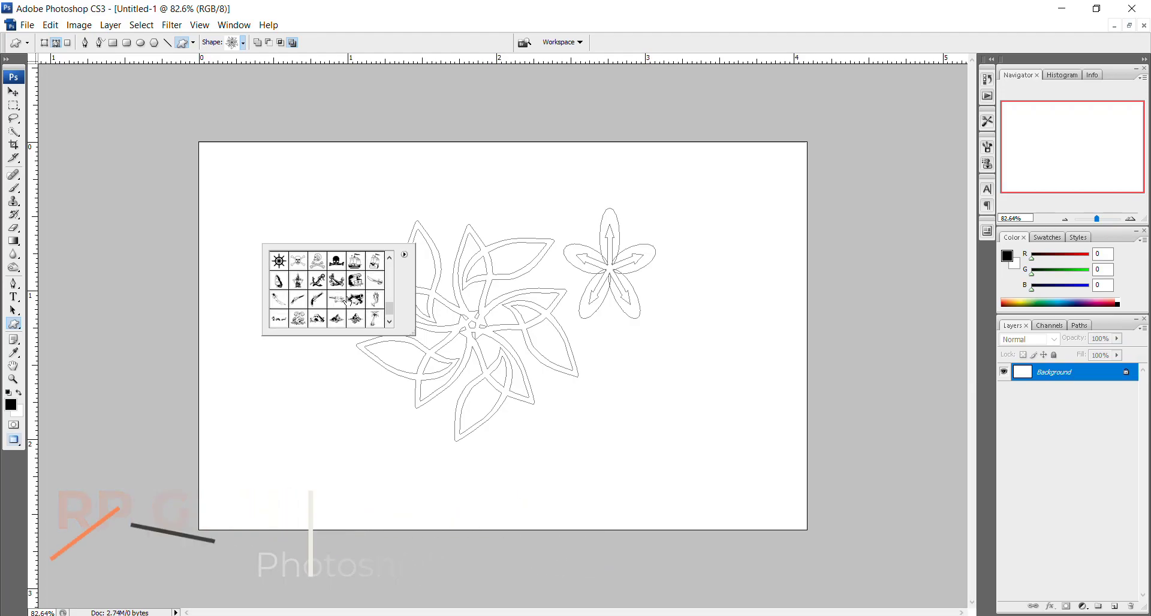
pyautogui.click(356, 290)
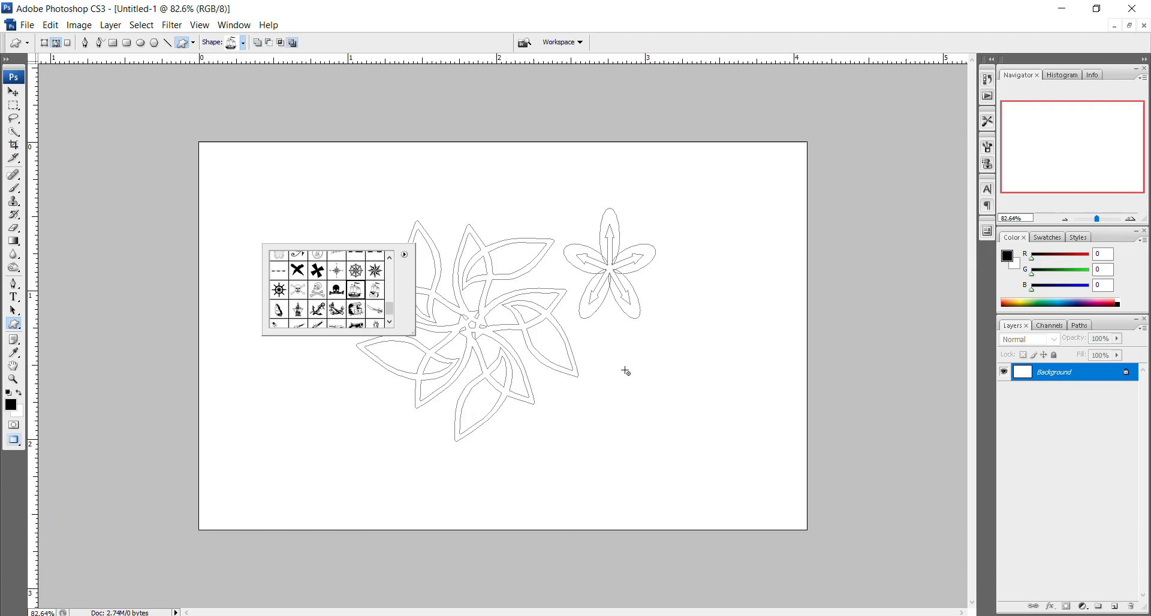
pyautogui.press('shift')
pyautogui.moveTo(615, 364); pyautogui.dragTo(751, 518)
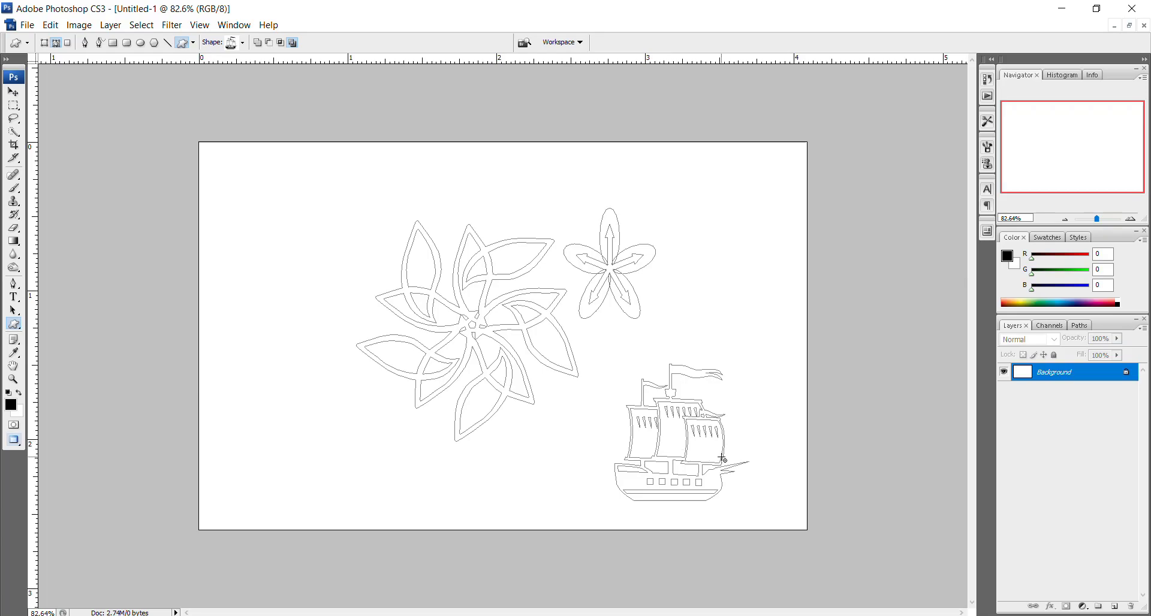
# Convert the three shape paths to a selection and fill it with red, RGB 207, 4, 4.
pyautogui.hotkey('ctrl', 'Return')
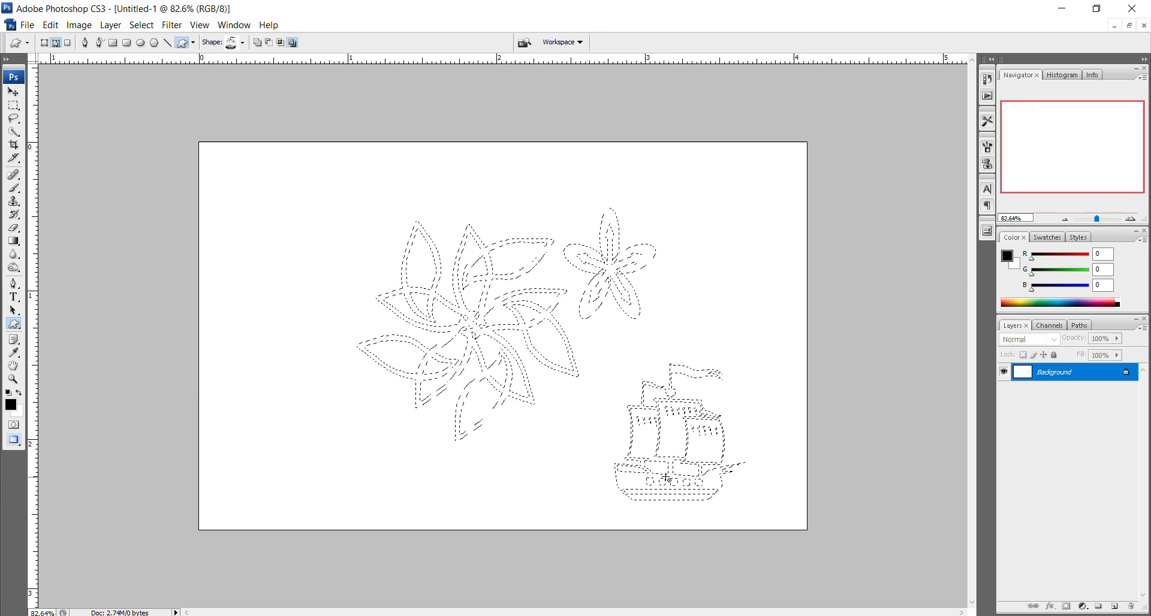
pyautogui.click(11, 406)
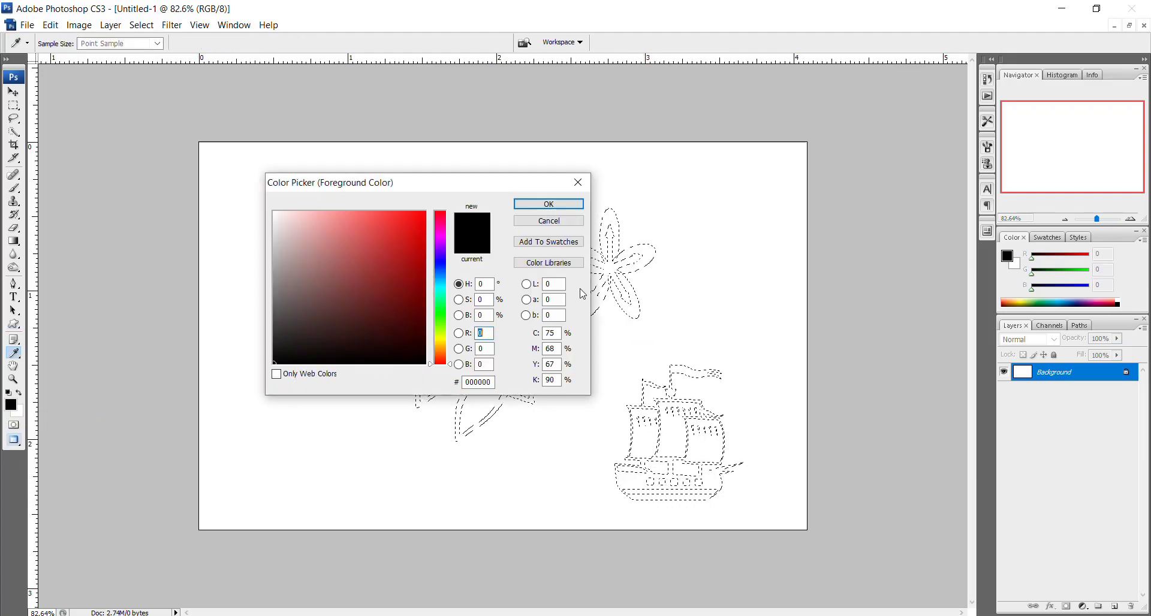
pyautogui.click(423, 240)
pyautogui.click(548, 204)
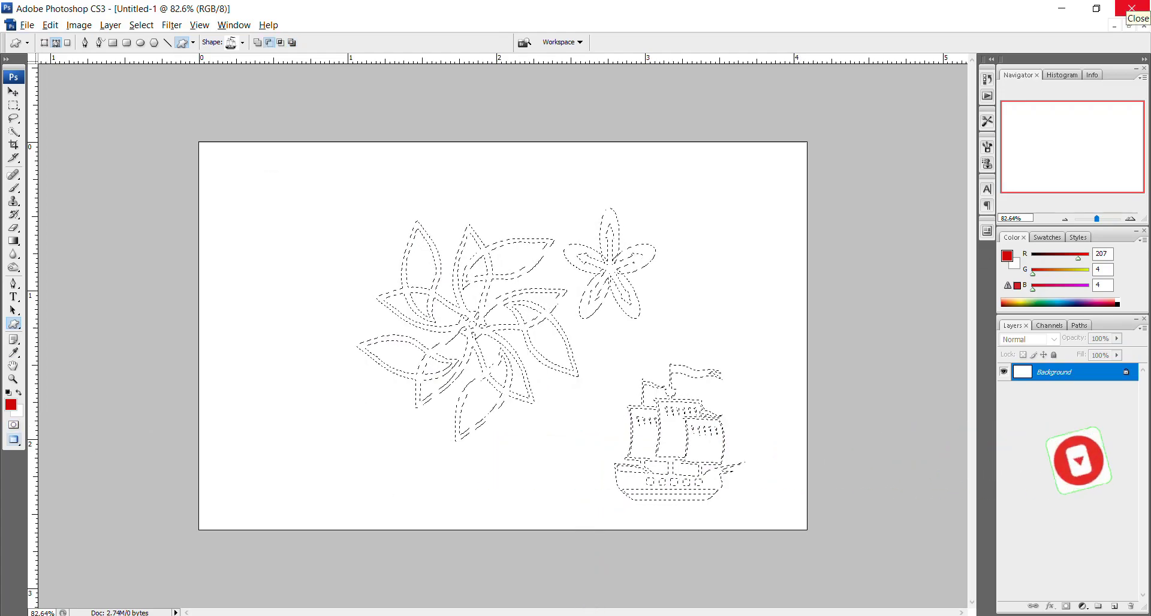
pyautogui.hotkey('alt', 'BackSpace')
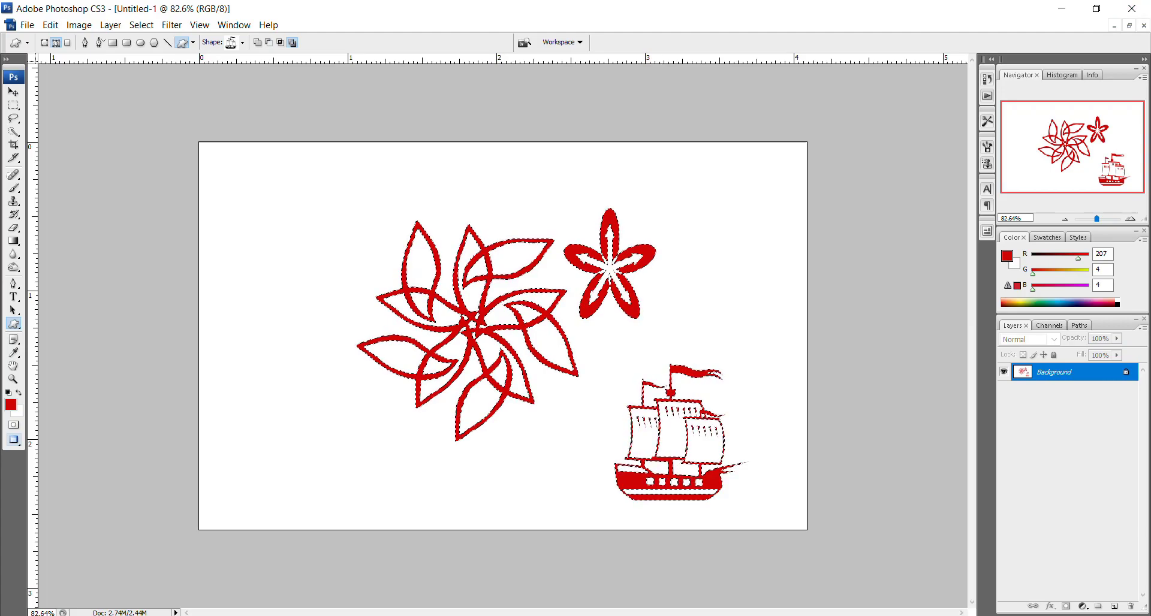
# Refill the selected shapes with dark maroon, RGB 64, 4, 4, and deselect them.
pyautogui.scroll(4, 502, 336)
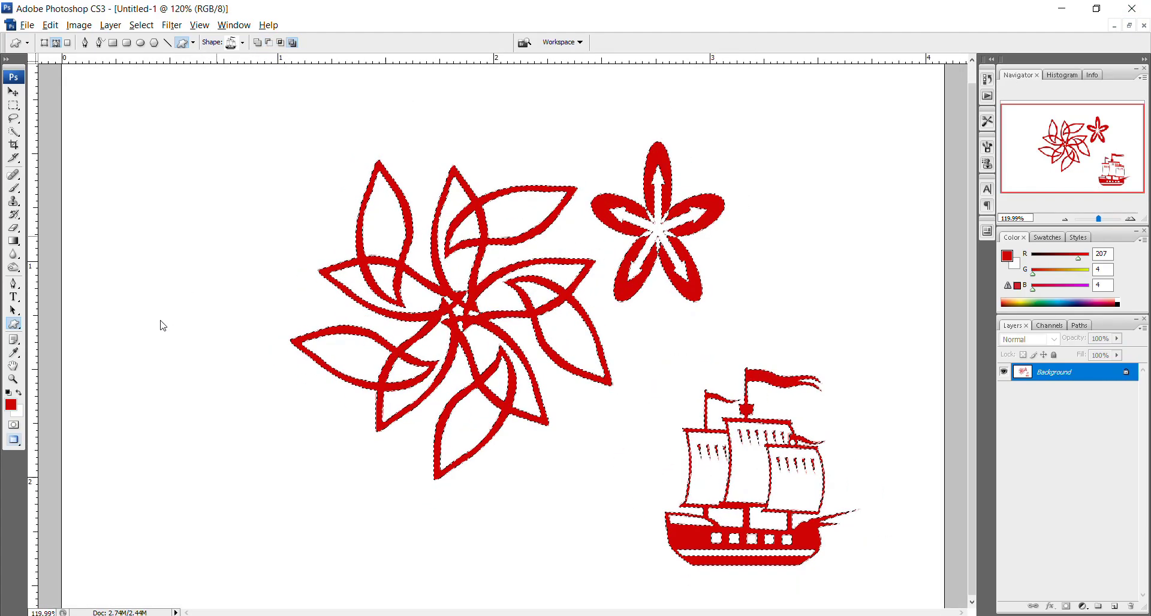
pyautogui.click(11, 405)
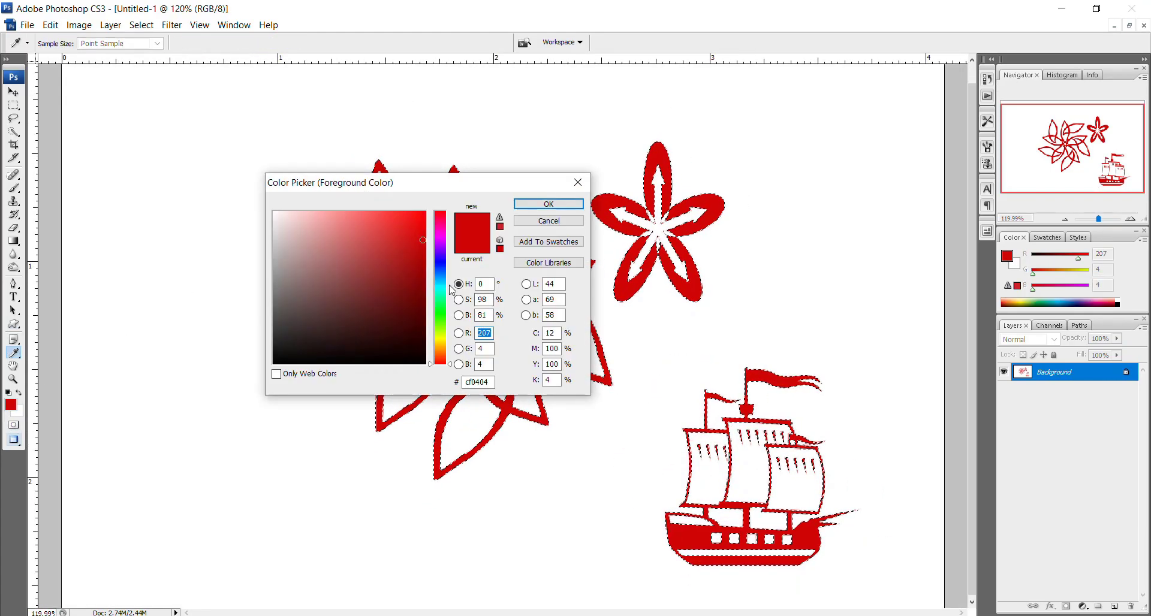
pyautogui.click(396, 304)
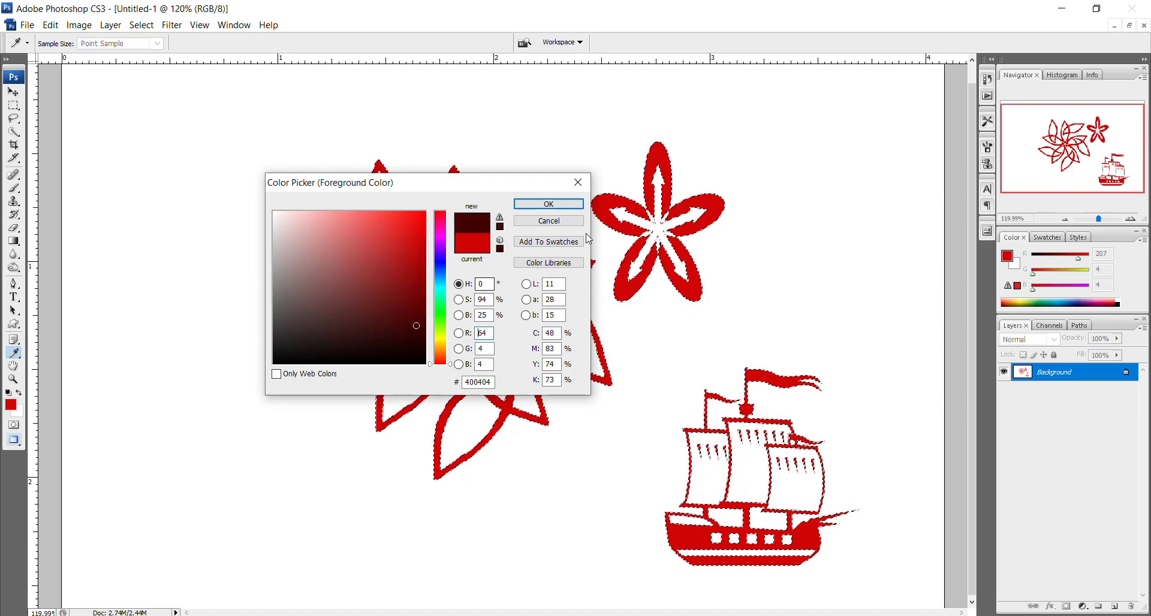
pyautogui.press('Return')
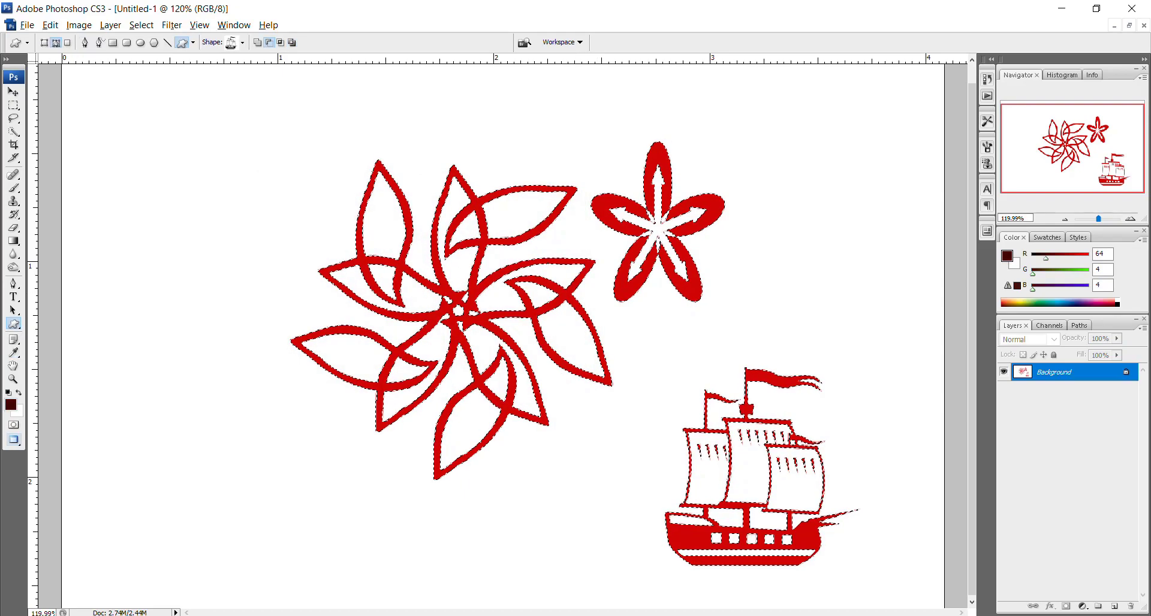
pyautogui.hotkey('alt', 'BackSpace')
pyautogui.hotkey('ctrl', 'd')
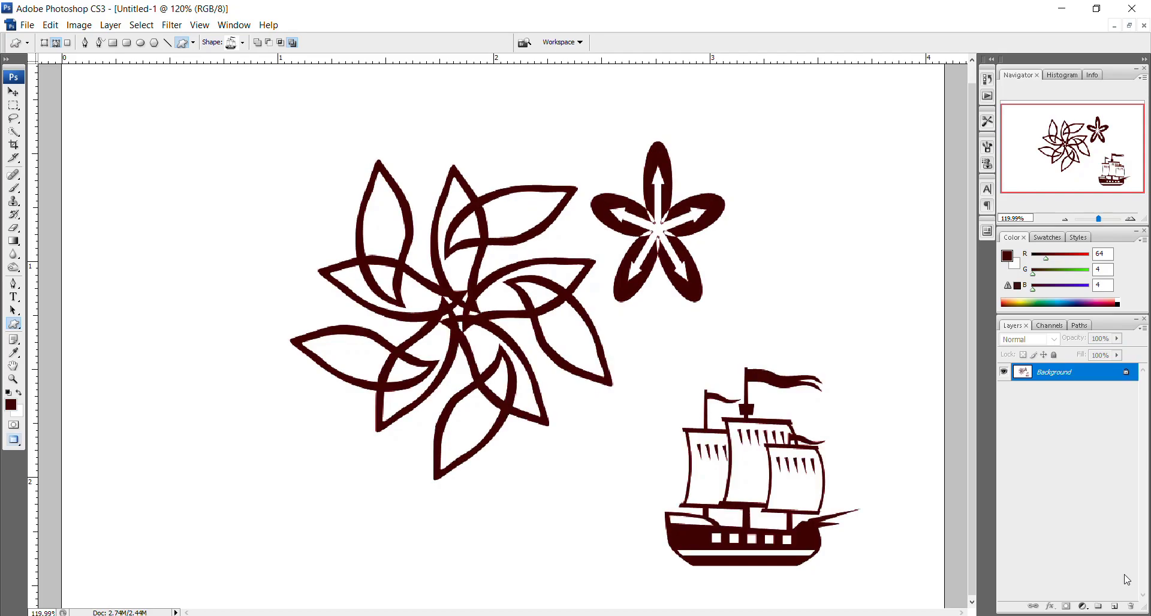
pyautogui.scroll(5, 707, 296)
pyautogui.scroll(-6, 278, 272)
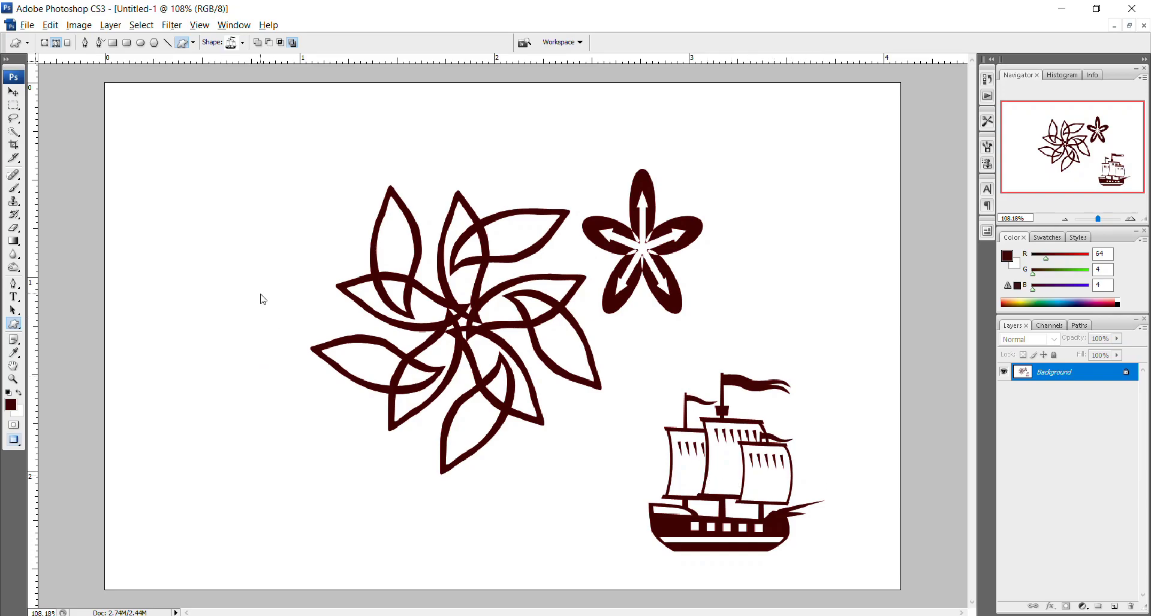
pyautogui.moveTo(749, 519)
pyautogui.mouseDown()
pyautogui.moveTo(792, 449)
pyautogui.moveTo(747, 513)
pyautogui.moveTo(695, 363)
pyautogui.moveTo(713, 405)
pyautogui.mouseUp()
pyautogui.hotkey('ctrl', 'z')
# Add a new layer and draw the rigged ship seen end-on at the canvas's upper right, filled with the maroon foreground color.
pyautogui.click(1112, 607)
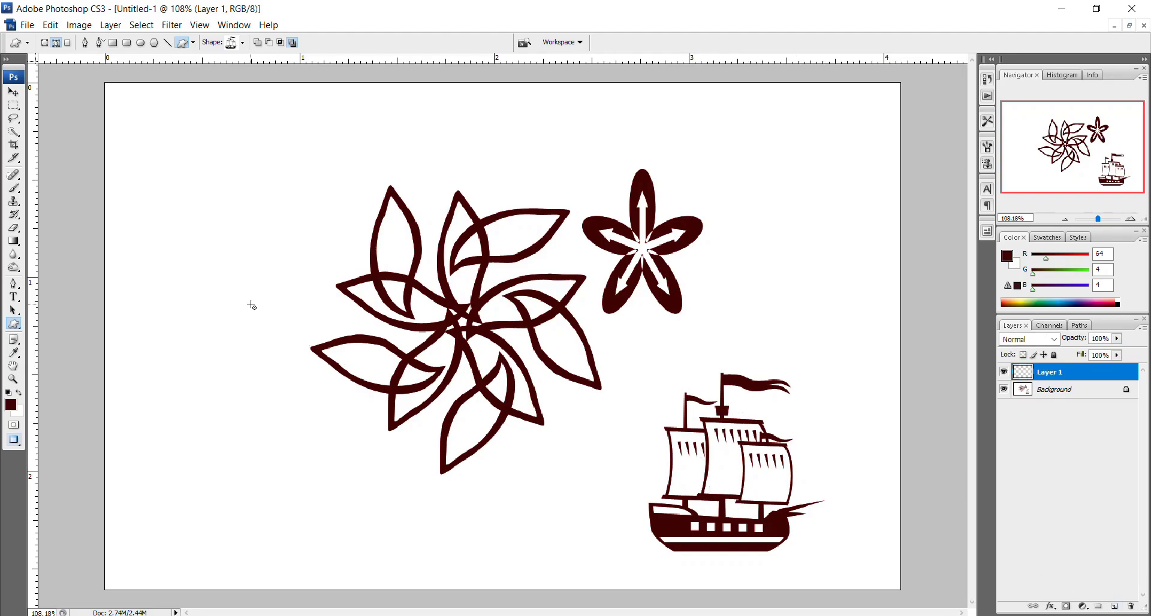
pyautogui.rightClick(170, 214)
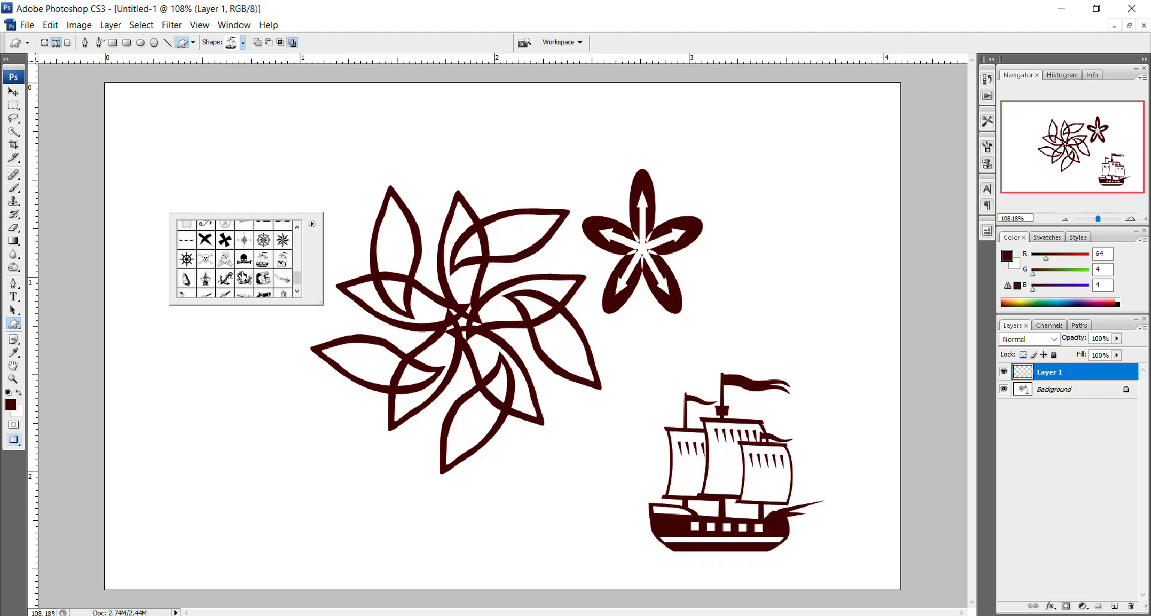
pyautogui.scroll(-1, 241, 277)
pyautogui.click(206, 273)
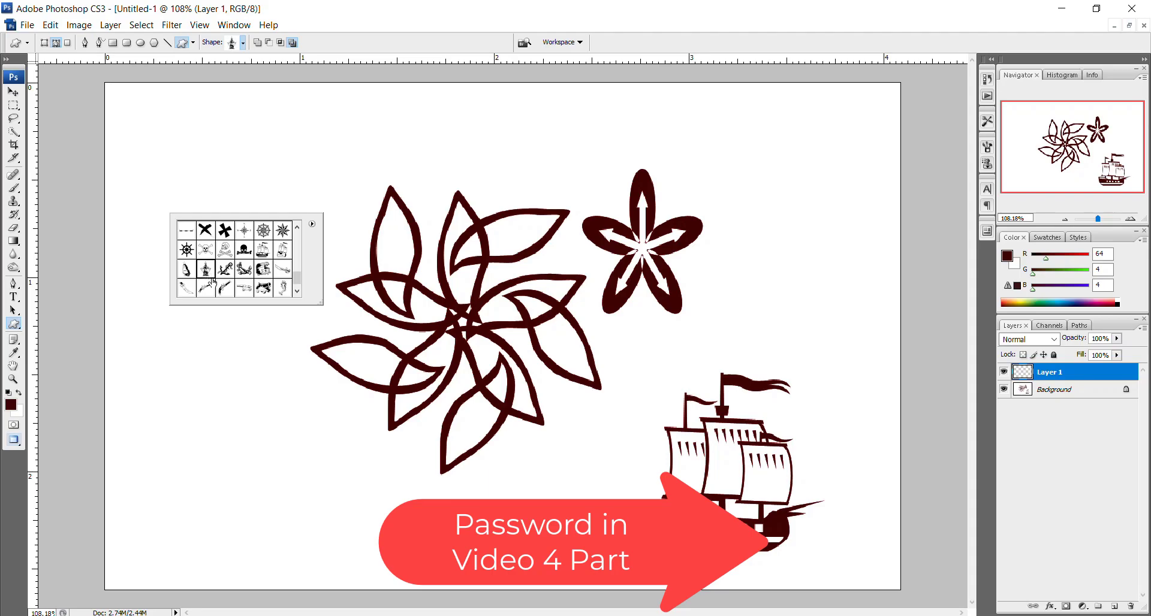
pyautogui.moveTo(735, 160); pyautogui.dragTo(838, 261)
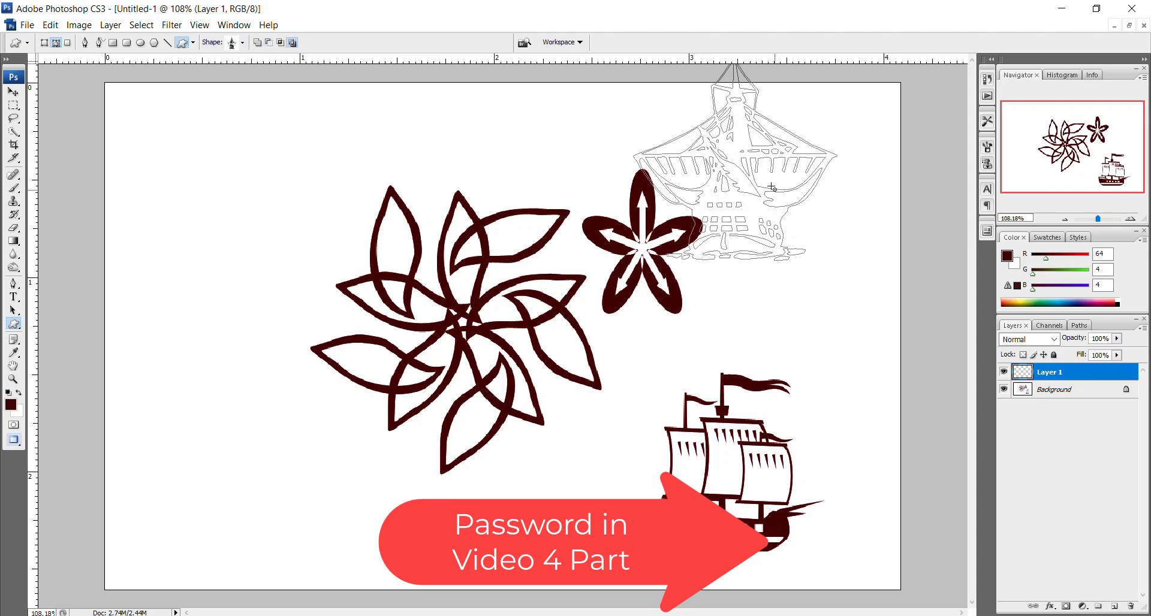
pyautogui.hotkey('ctrl', 'Return')
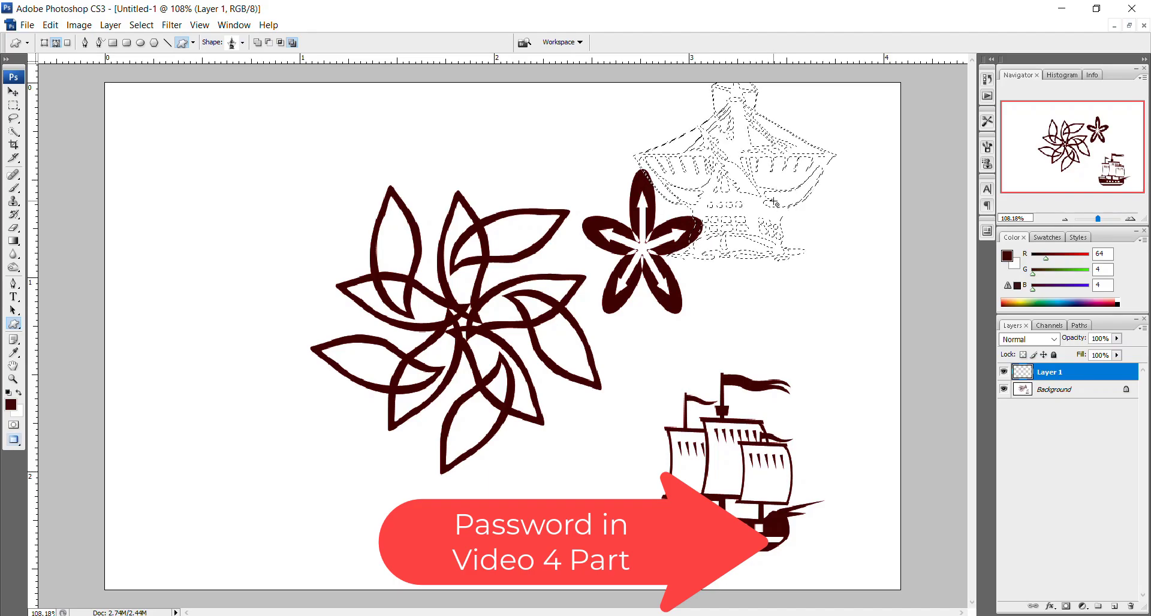
pyautogui.hotkey('alt', 'BackSpace')
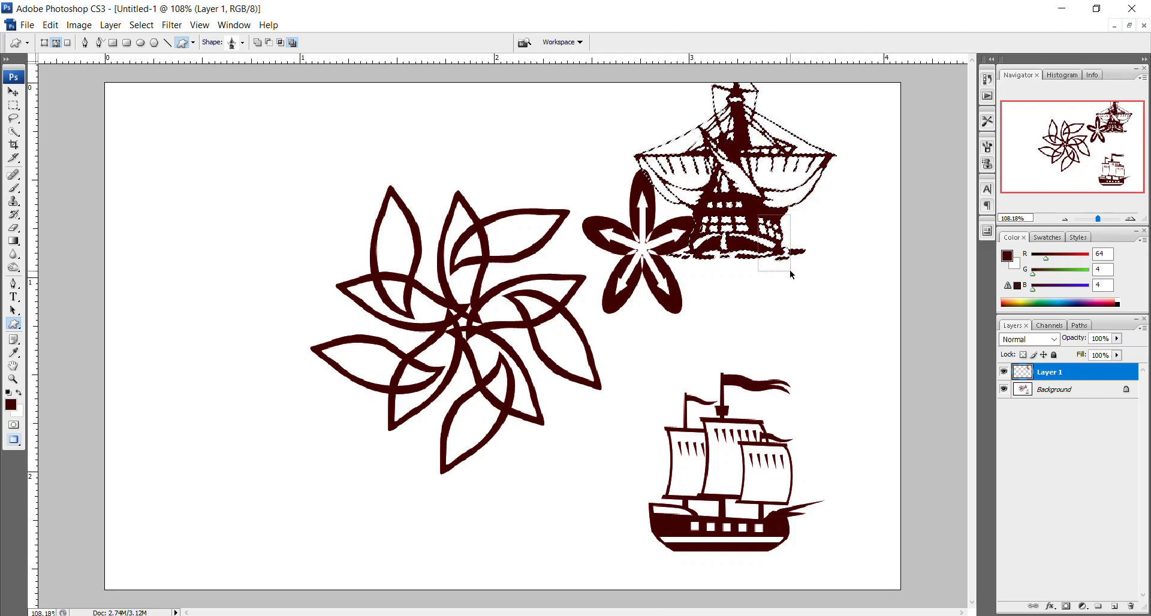
# Deselect the end-on ship and move it to the lower left area of the canvas.
pyautogui.click(13, 93)
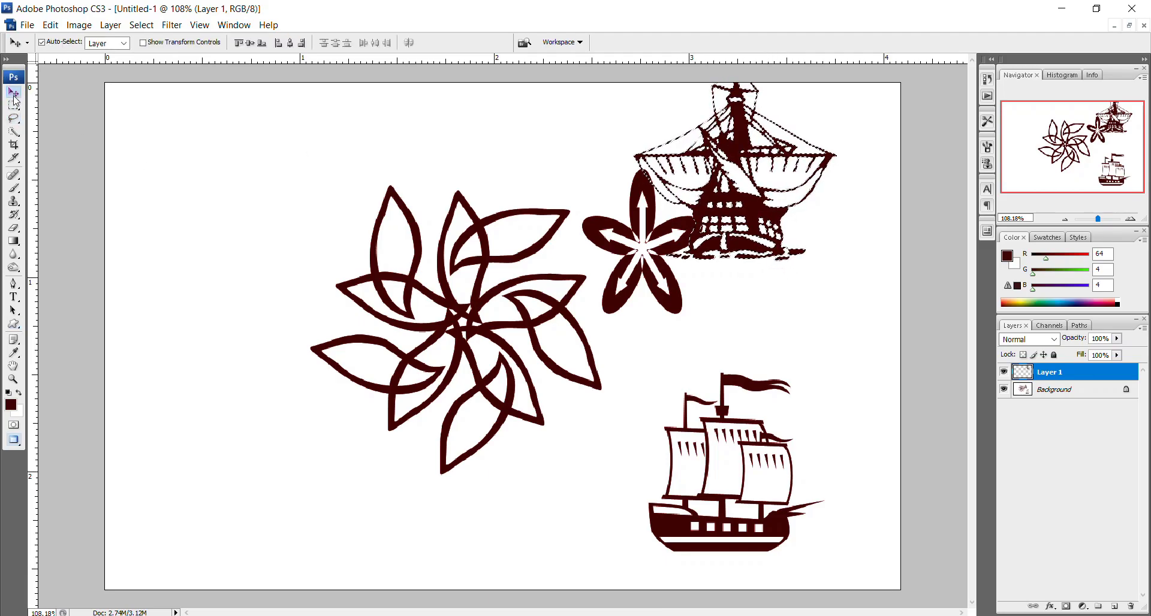
pyautogui.hotkey('ctrl', 'd')
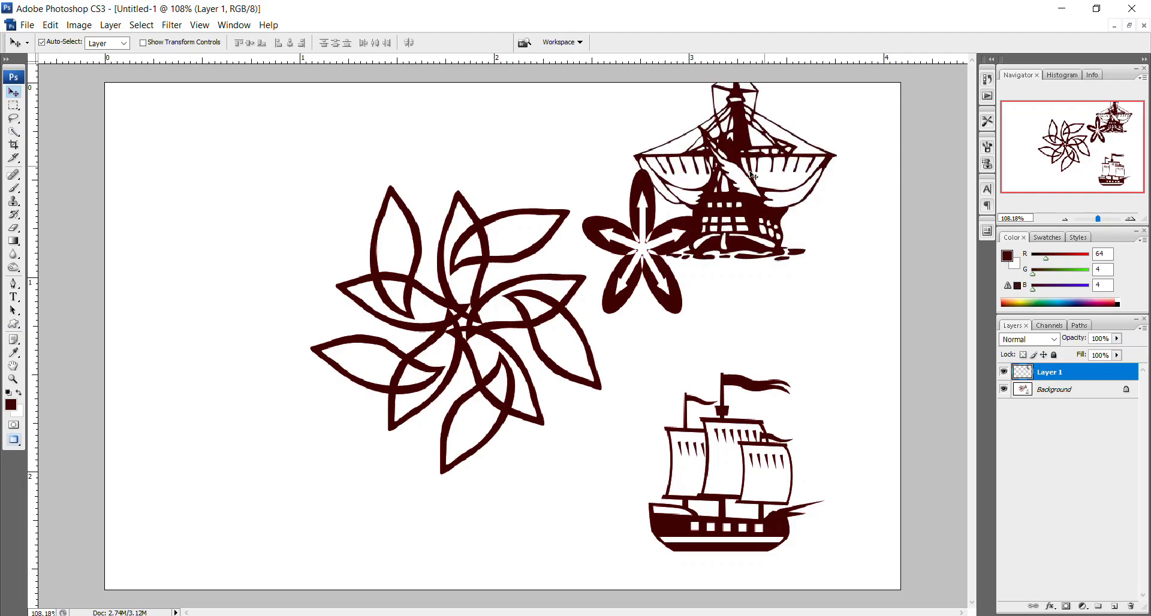
pyautogui.moveTo(740, 211); pyautogui.dragTo(248, 395)
pyautogui.click(714, 380)
# Undo all the drawn and filled shapes back to a blank canvas with only the Background layer.
pyautogui.hotkey('ctrl', 'alt', 'z')
pyautogui.hotkey('ctrl', 'alt', 'z')
pyautogui.hotkey('ctrl', 'alt', 'z')
pyautogui.hotkey('ctrl', 'alt', 'z')
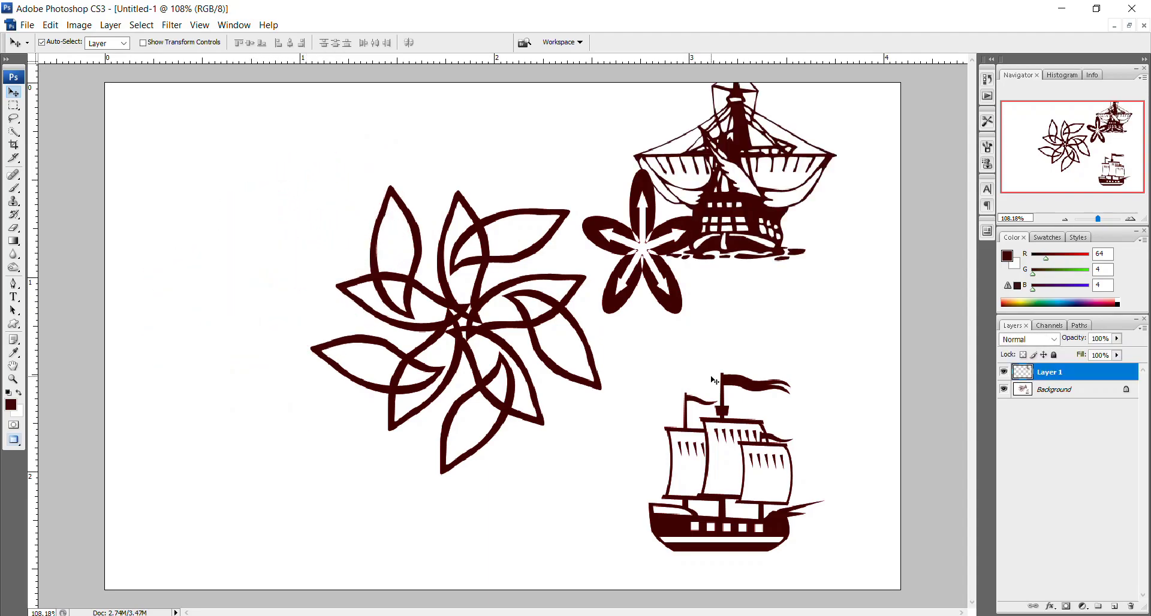
pyautogui.hotkey('ctrl', 'alt', 'z')
pyautogui.hotkey('ctrl', 'alt', 'z')
pyautogui.hotkey('ctrl', 'alt', 'z')
pyautogui.hotkey('ctrl', 'alt', 'z')
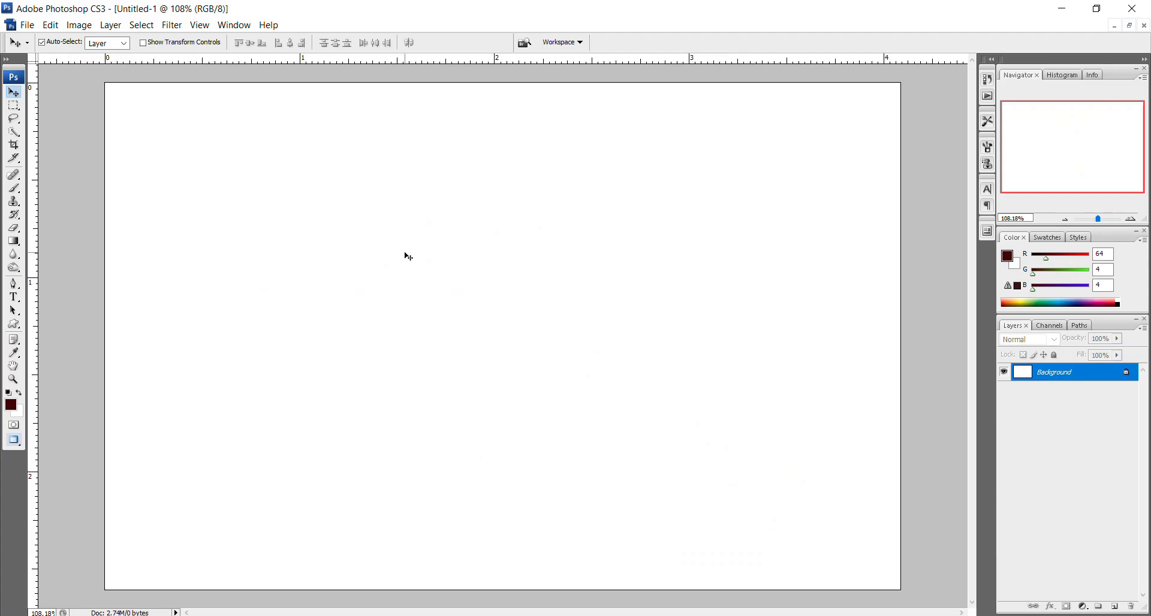
# Choose the eight-pointed compass star from the loaded custom shapes.
pyautogui.click(13, 324)
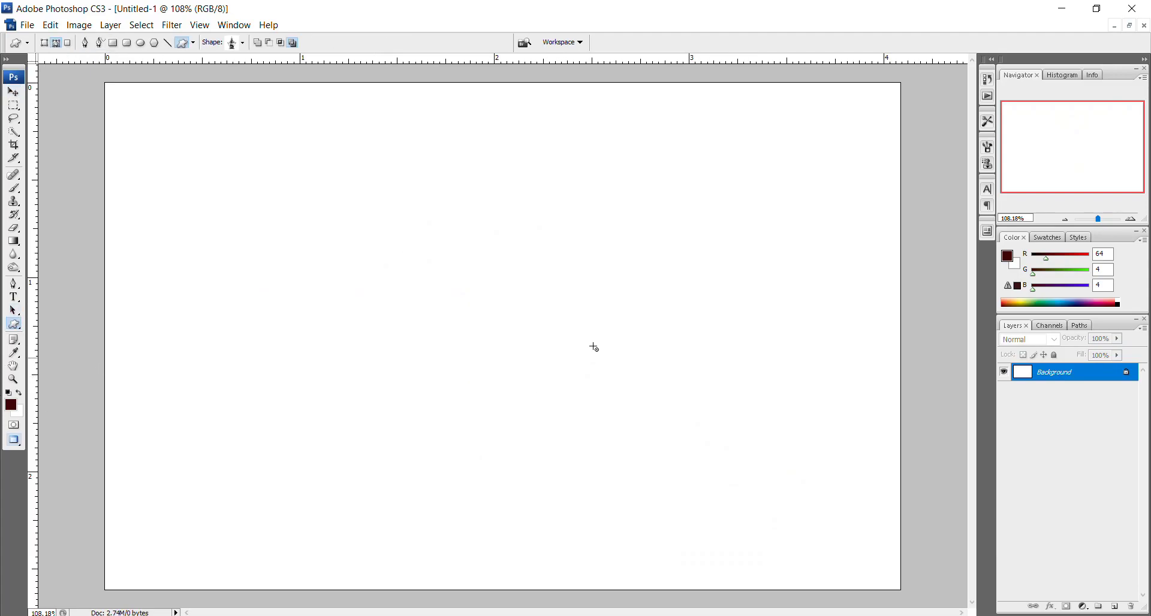
pyautogui.rightClick(599, 338)
pyautogui.scroll(1, 702, 403)
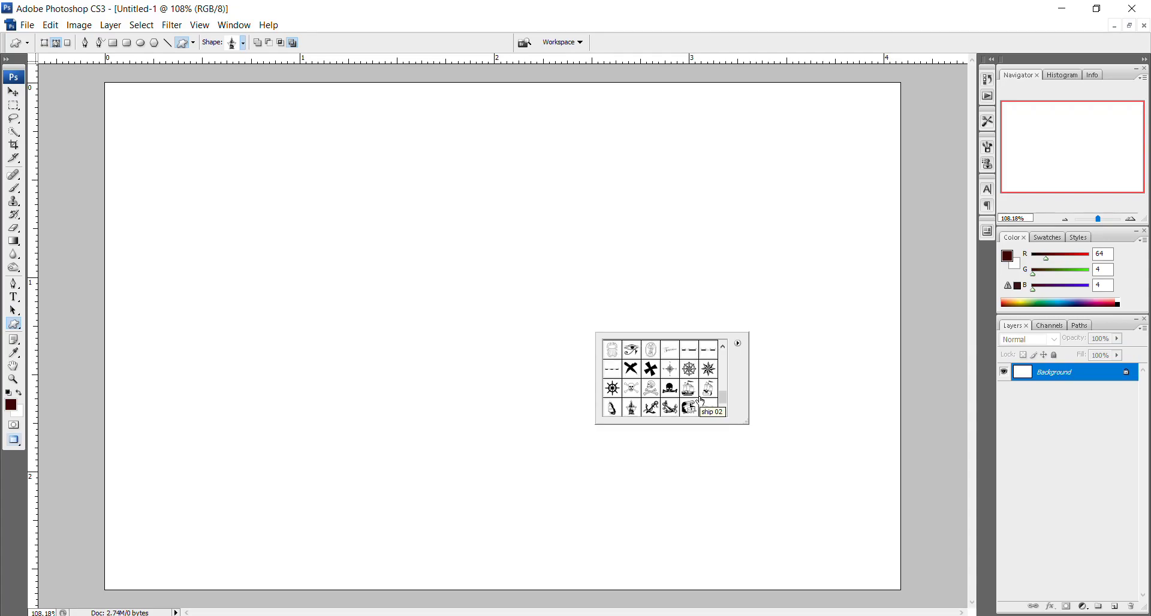
pyautogui.click(709, 371)
pyautogui.click(197, 194)
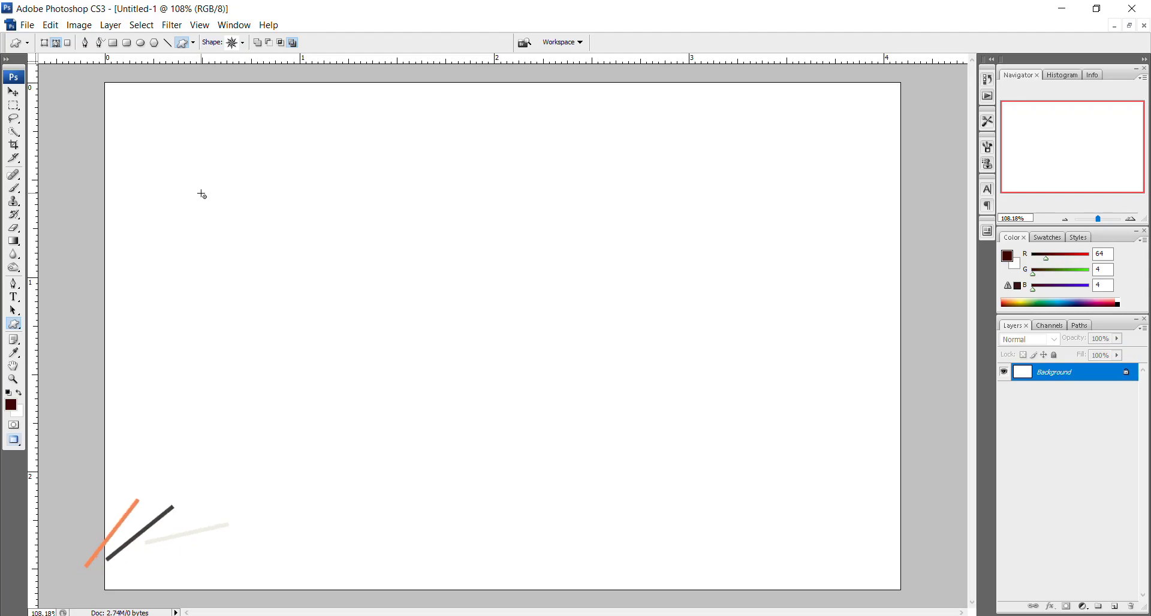
pyautogui.rightClick(184, 183)
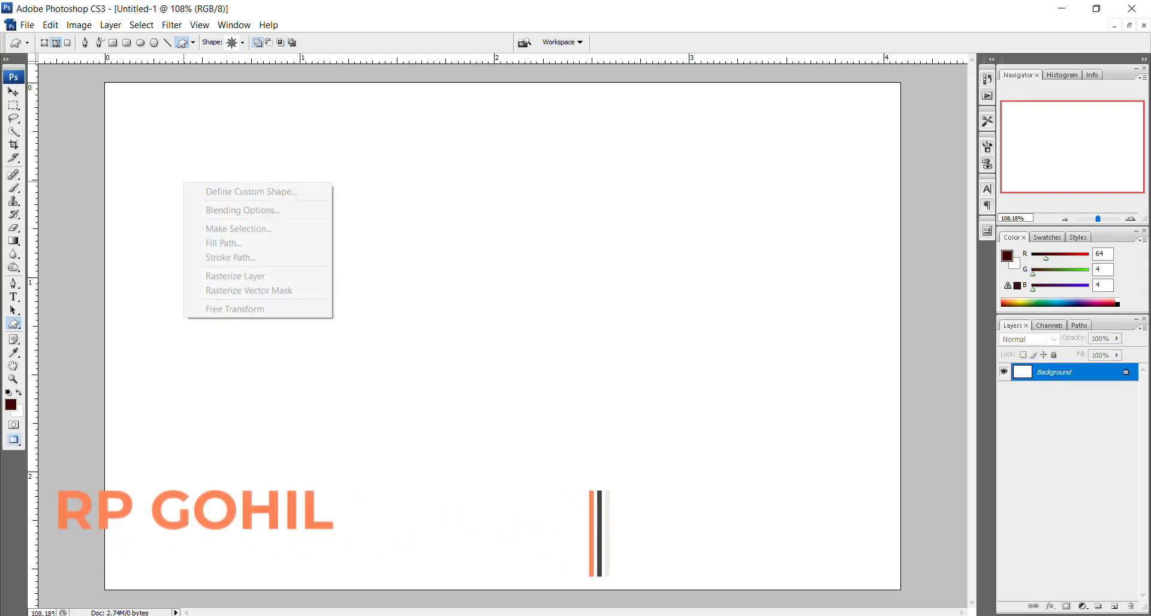
pyautogui.click(191, 174)
pyautogui.moveTo(190, 173); pyautogui.dragTo(380, 390)
pyautogui.click(292, 43)
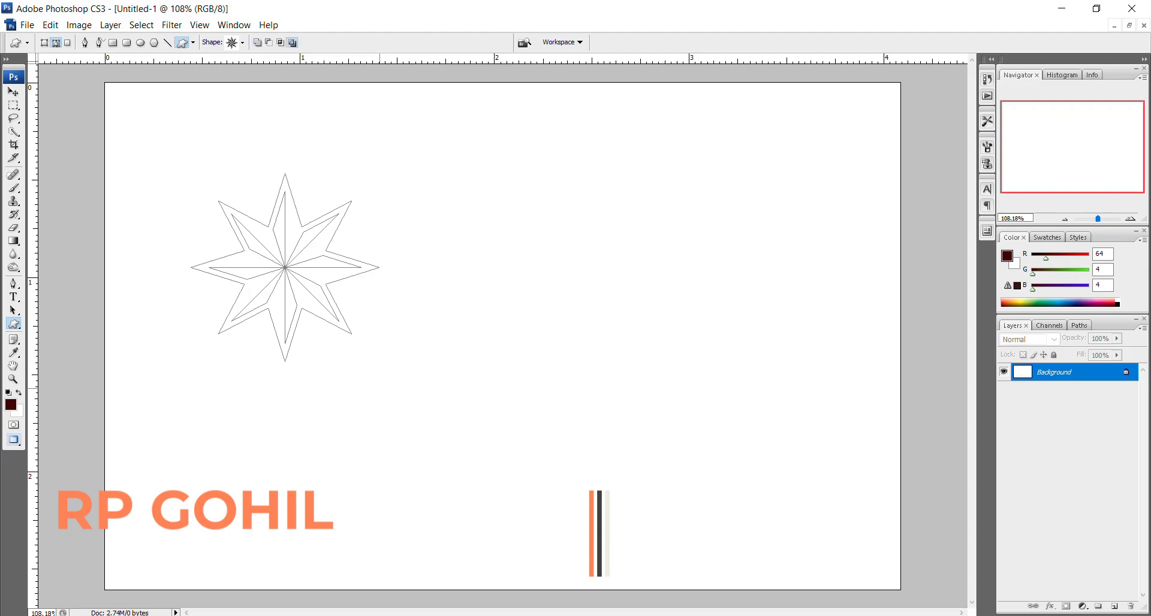
pyautogui.hotkey('ctrl', 'z')
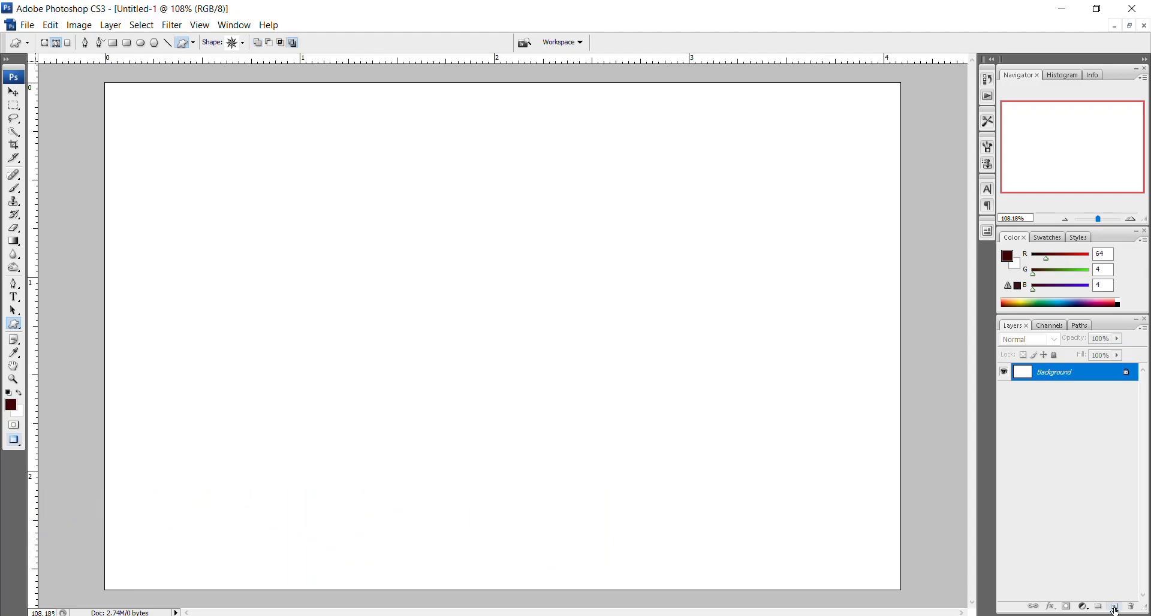
# On a new layer, draw the eight-pointed star in the canvas's left half, fill it with the maroon foreground color and deselect it.
pyautogui.click(1115, 607)
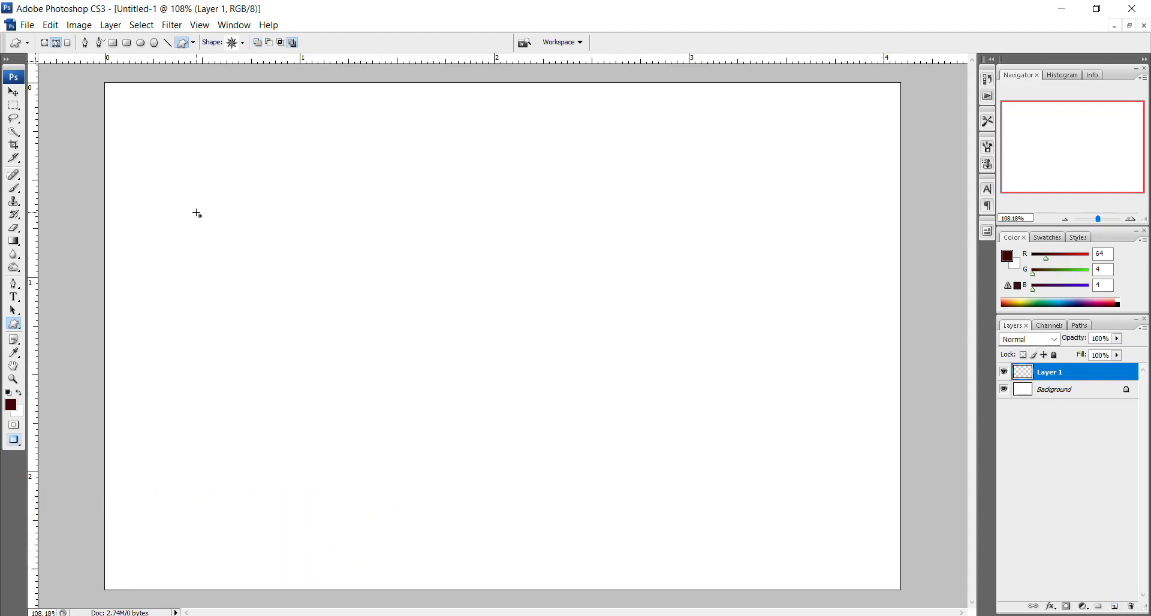
pyautogui.moveTo(184, 198); pyautogui.dragTo(494, 475)
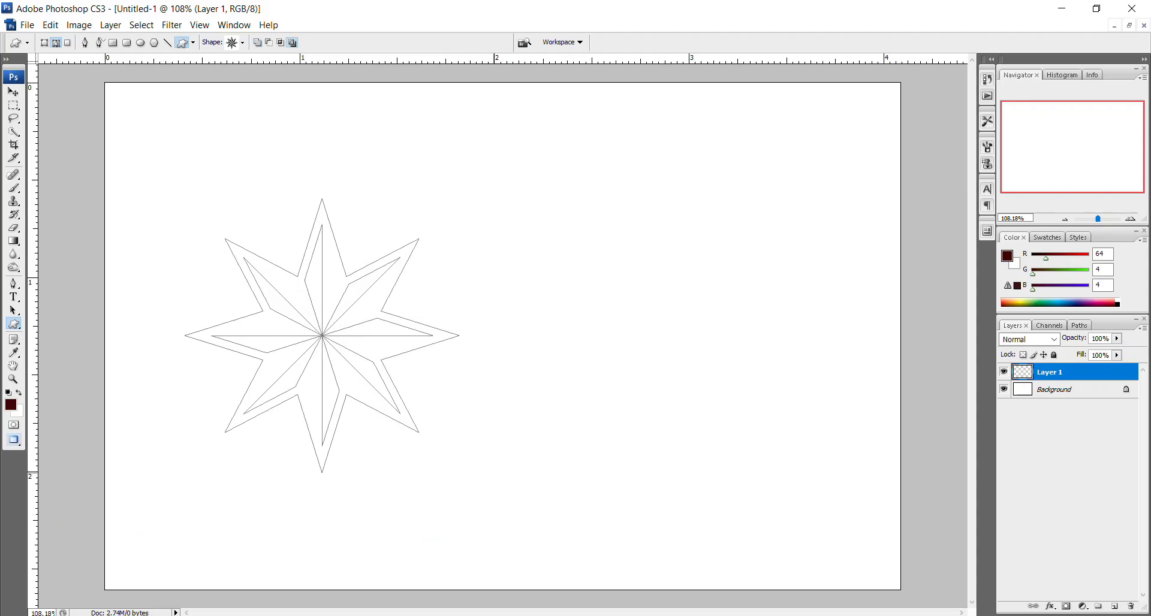
pyautogui.hotkey('ctrl', 'Return')
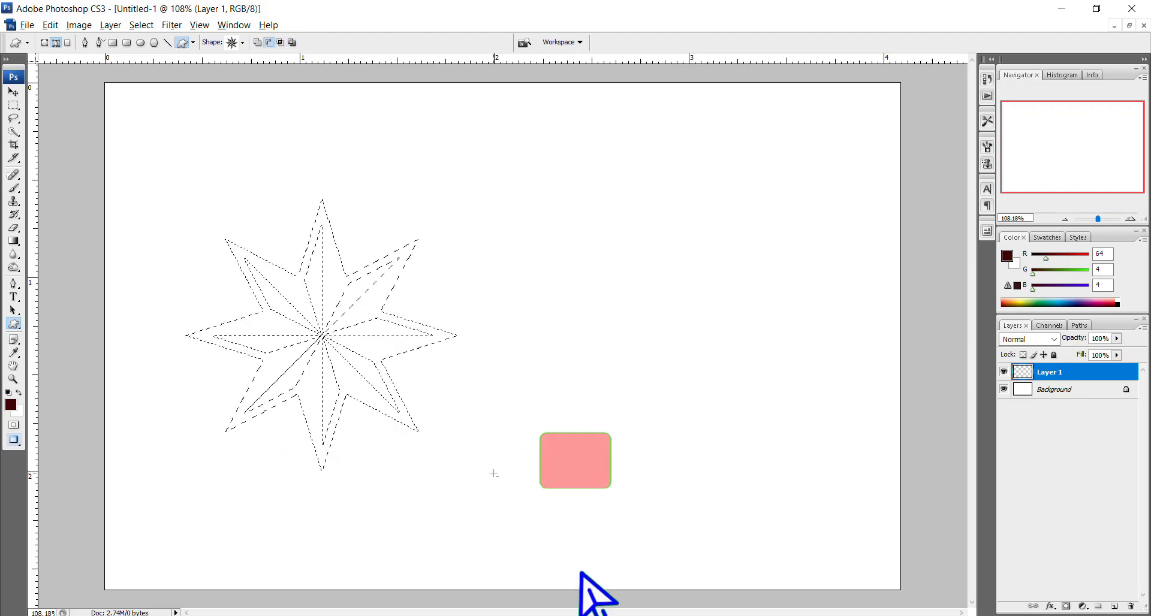
pyautogui.hotkey('alt', 'BackSpace')
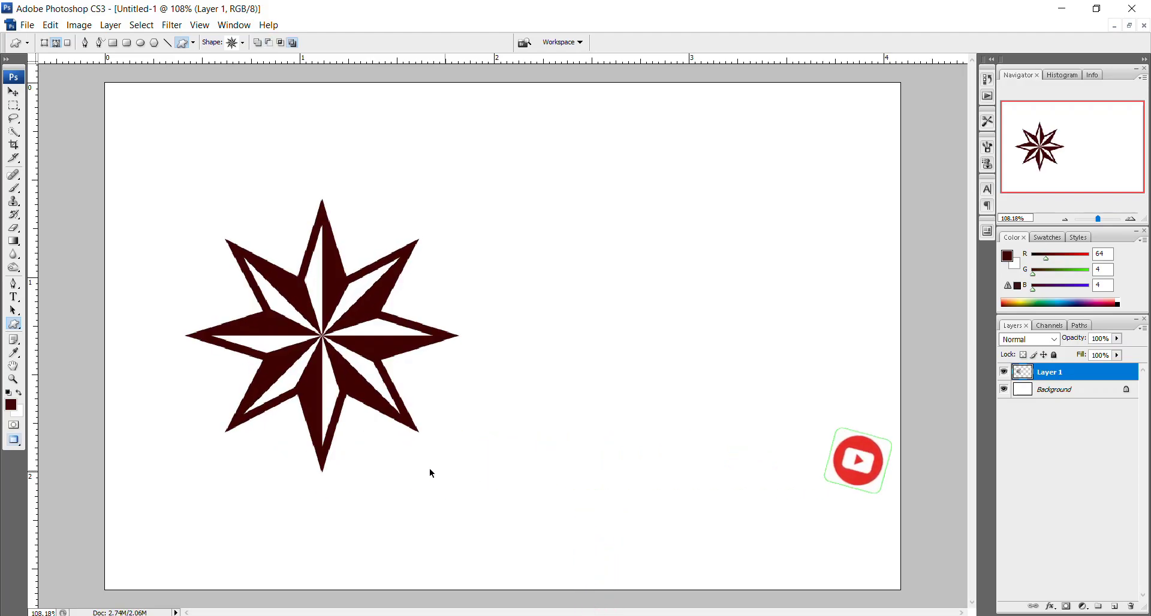
pyautogui.hotkey('ctrl', 'd')
# Move the star slightly up and to the right, and lower its layer's opacity to 23%.
pyautogui.press('v')
pyautogui.moveTo(335, 292); pyautogui.dragTo(373, 247)
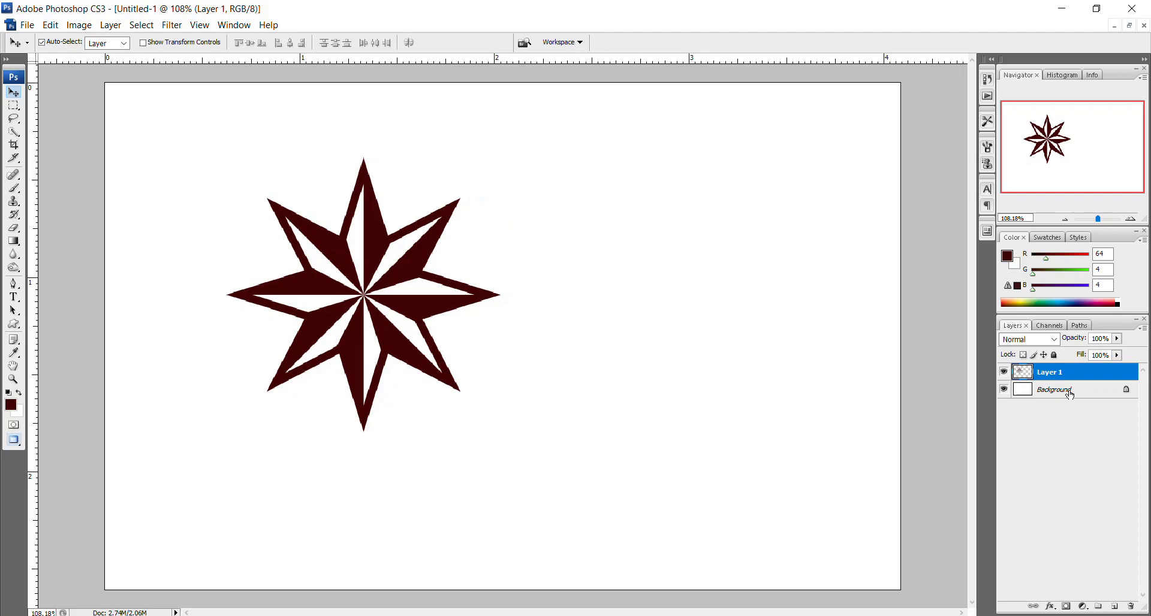
pyautogui.click(1117, 339)
pyautogui.moveTo(1112, 361); pyautogui.dragTo(1073, 358)
# Reposition the faded star until it sits slightly above and left of the canvas's centre.
pyautogui.moveTo(363, 289); pyautogui.dragTo(475, 277)
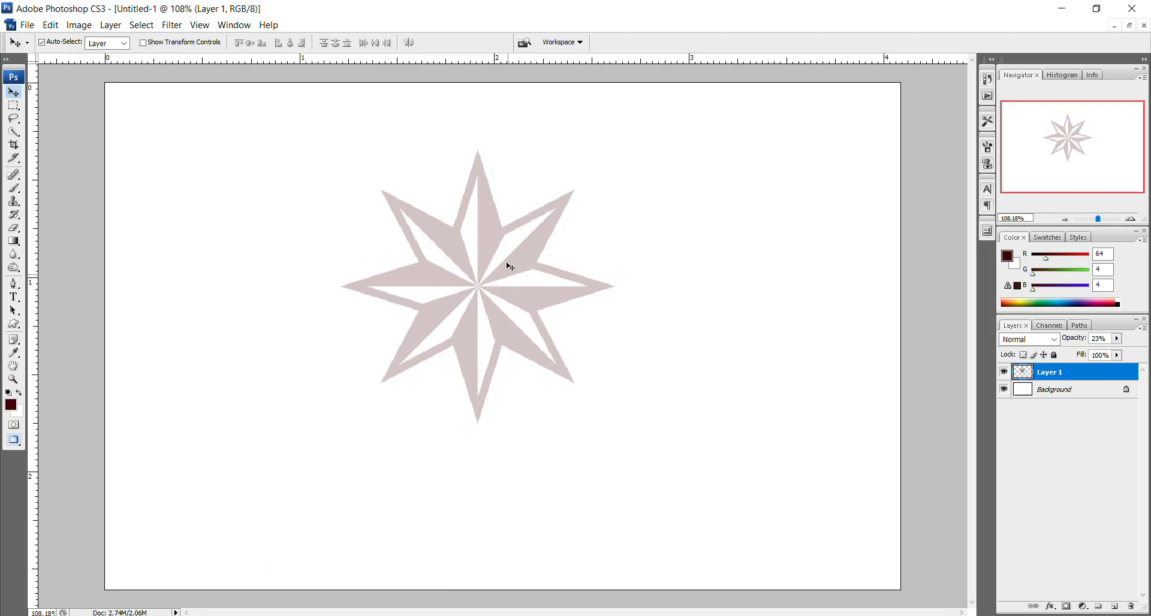
pyautogui.moveTo(518, 261); pyautogui.dragTo(484, 261)
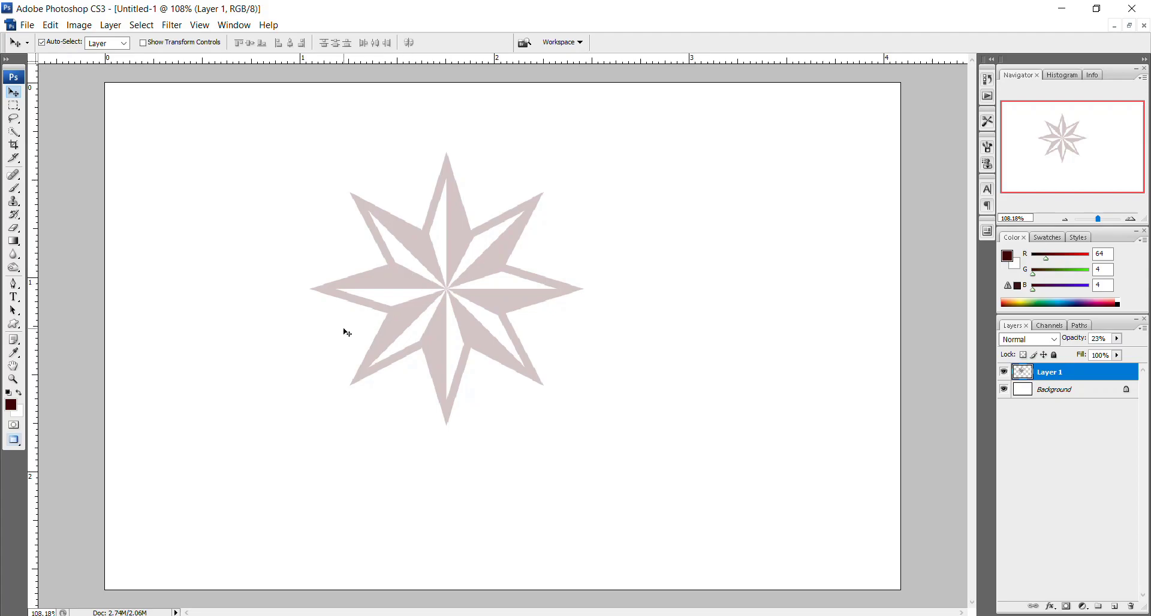
pyautogui.moveTo(488, 299)
pyautogui.mouseDown()
pyautogui.moveTo(536, 289)
pyautogui.moveTo(474, 275)
pyautogui.moveTo(542, 340)
pyautogui.moveTo(478, 286)
pyautogui.mouseUp()
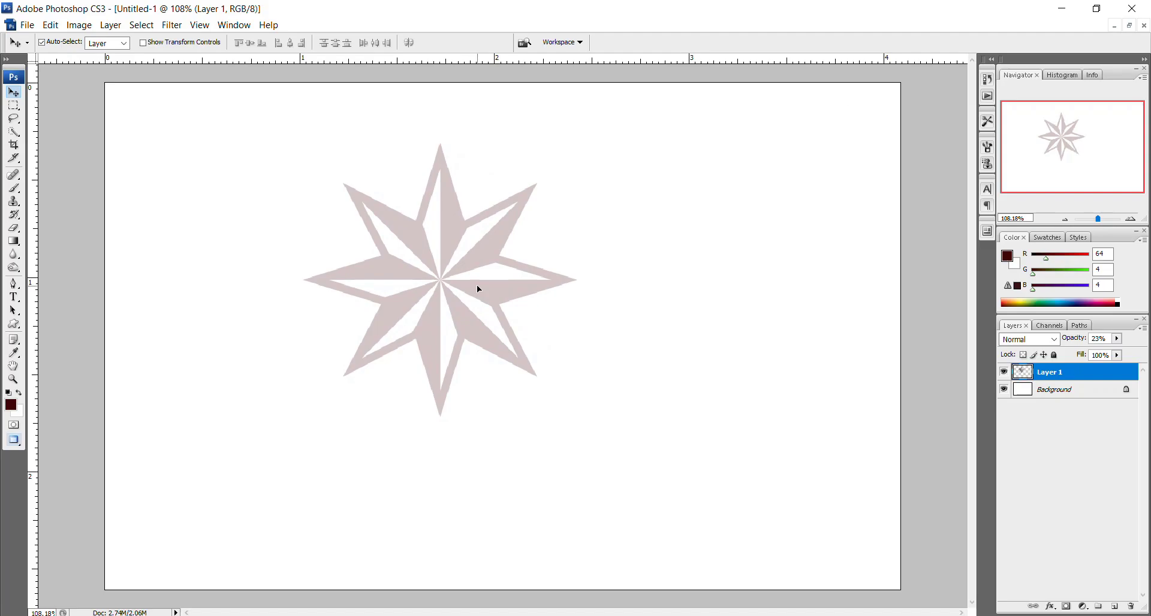
pyautogui.moveTo(478, 289); pyautogui.dragTo(485, 325)
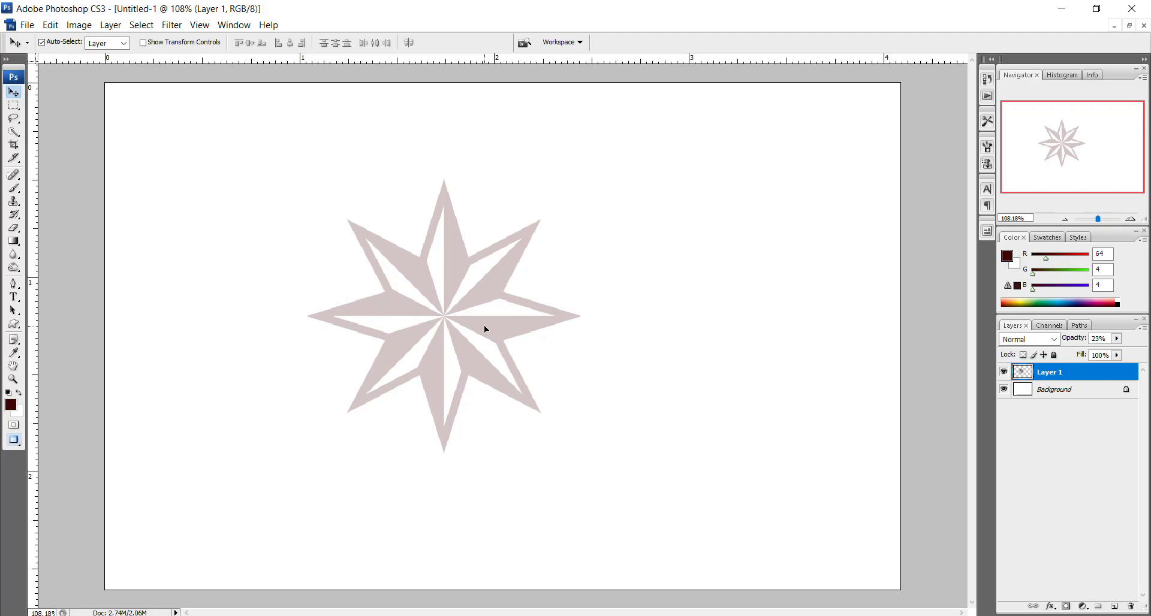
pyautogui.moveTo(485, 326); pyautogui.dragTo(523, 329)
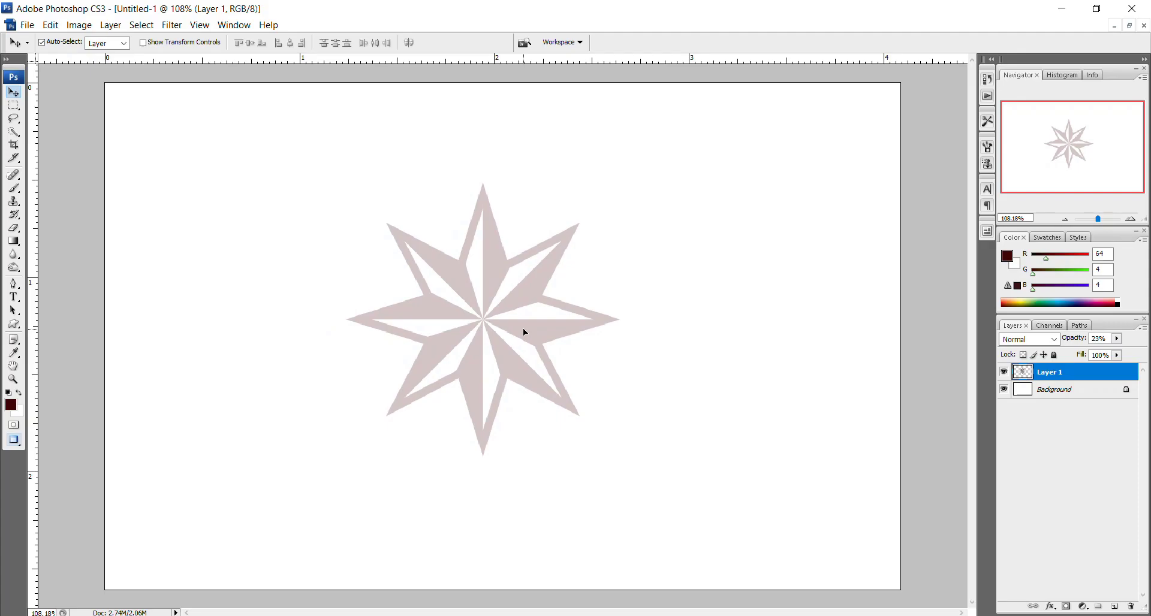
pyautogui.moveTo(523, 328); pyautogui.dragTo(496, 304)
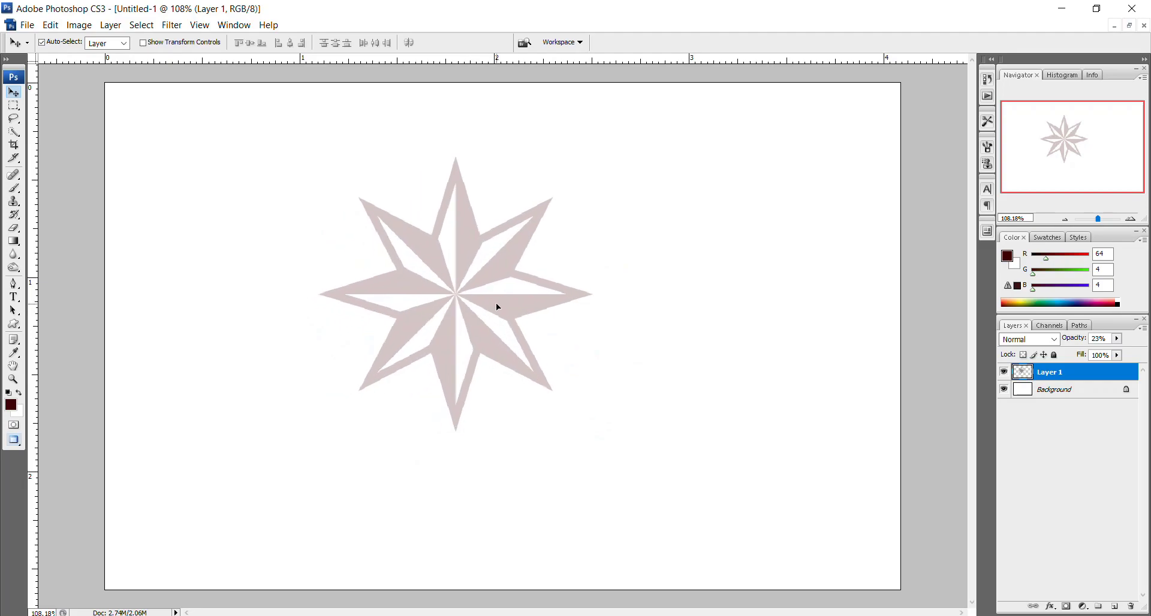